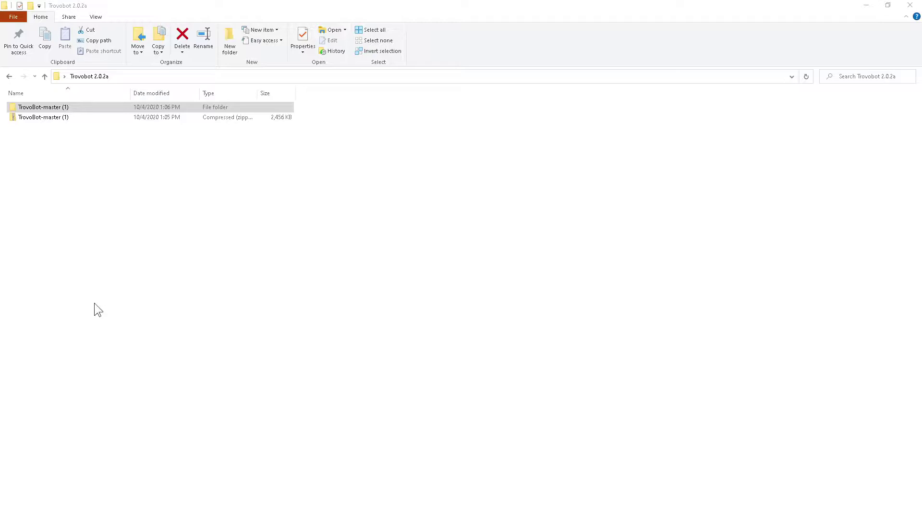
- Go through TrovoBot-master (1) > TrovoBot-master > services > obs in File Explorer
double_click(51, 107)
double_click(51, 107)
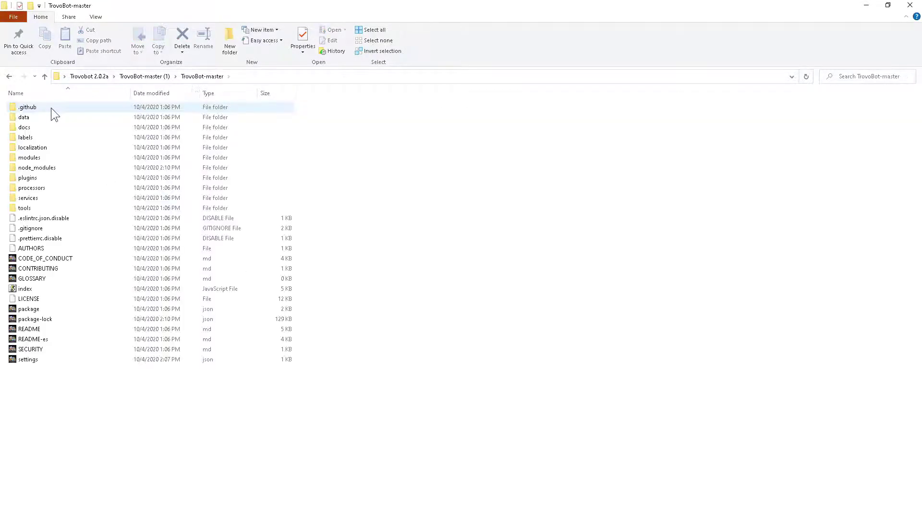
left_click(32, 198)
double_click(32, 197)
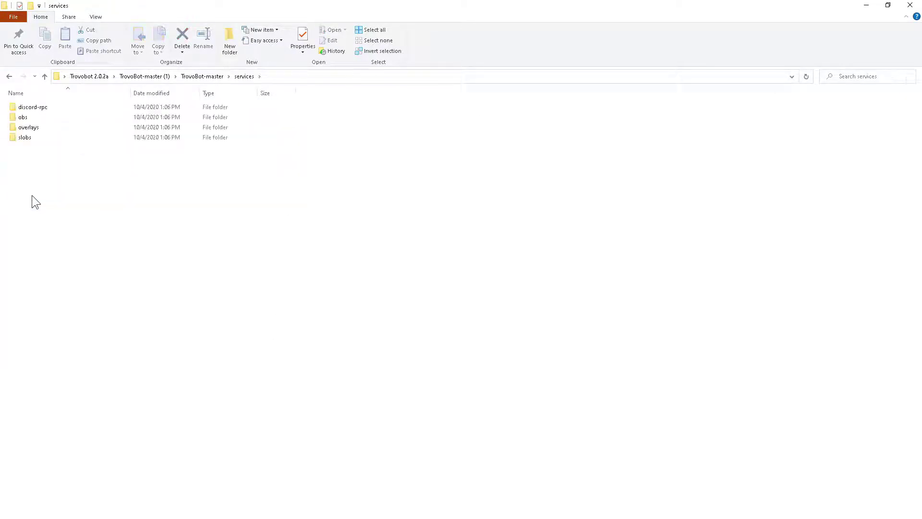
left_click(24, 117)
double_click(24, 117)
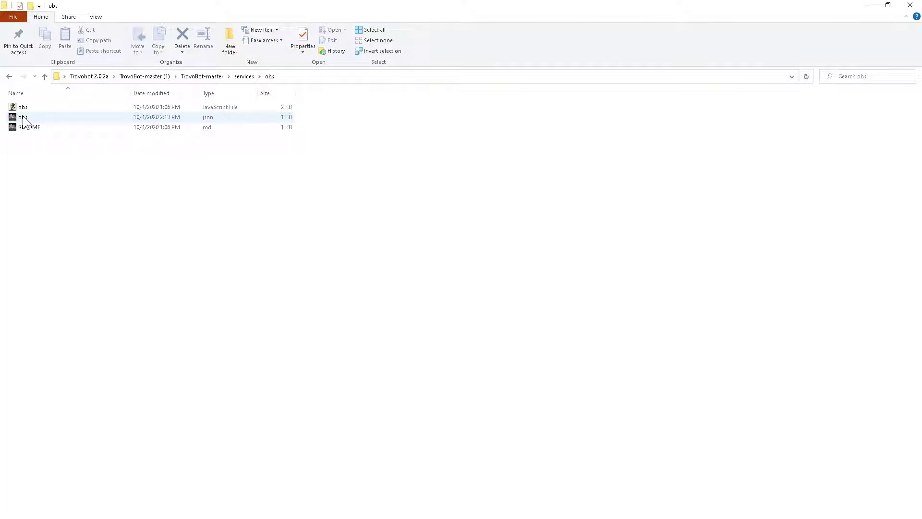
right_click(25, 120)
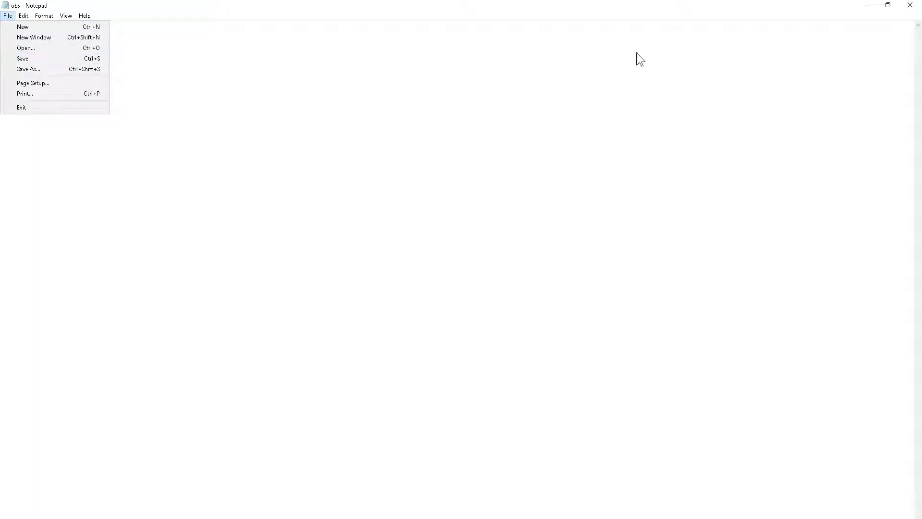
left_click(908, 10)
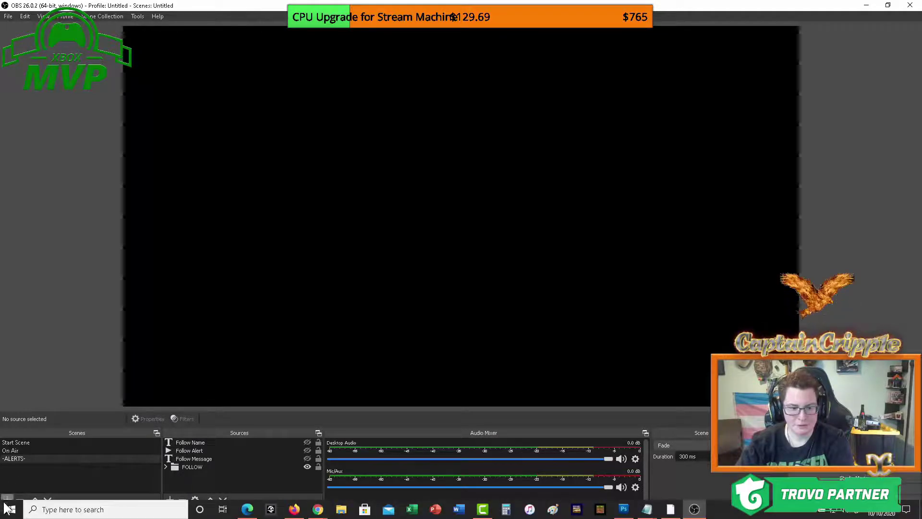
left_click(8, 500)
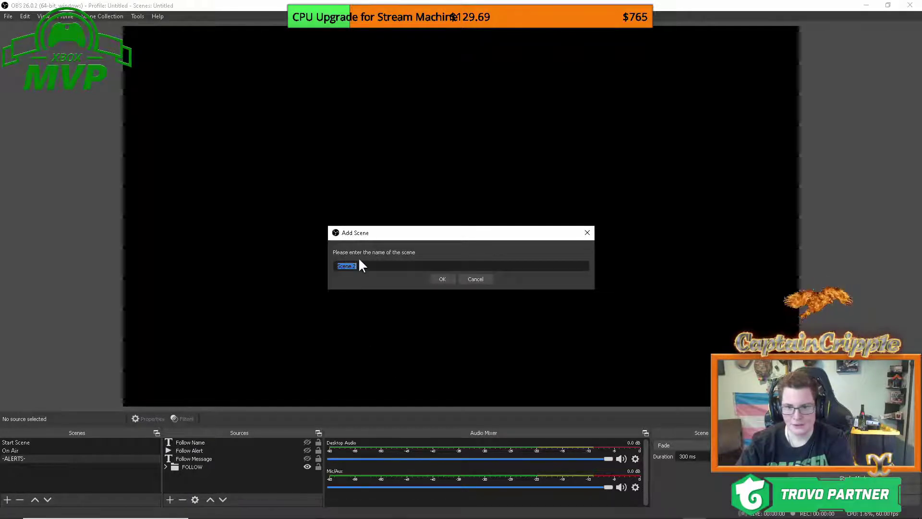
left_click(479, 281)
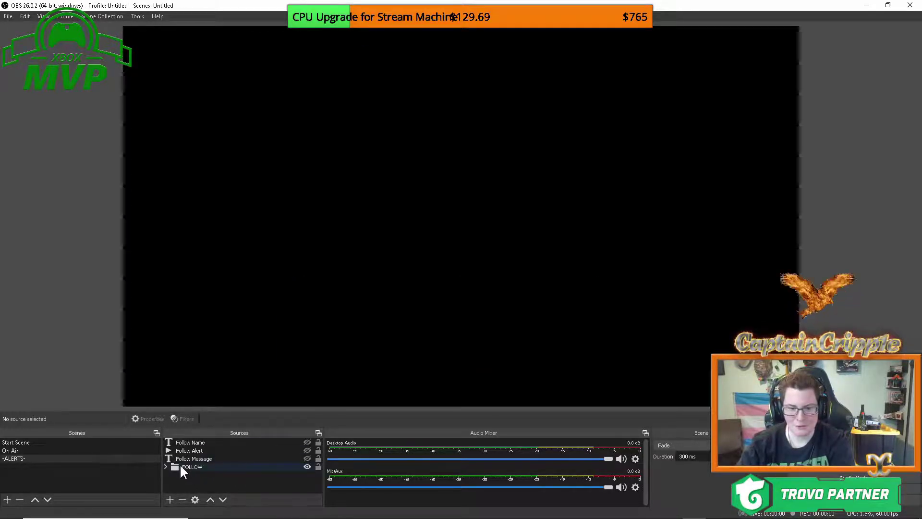
left_click(169, 499)
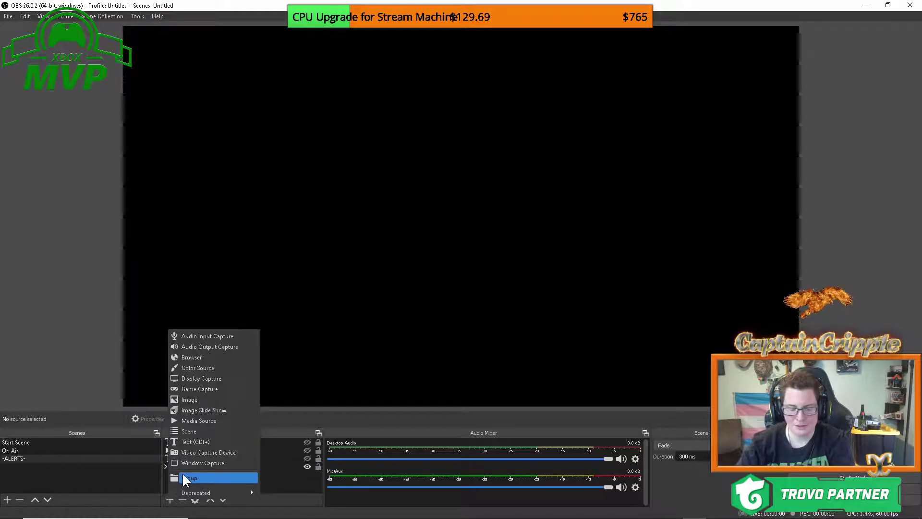
left_click(264, 479)
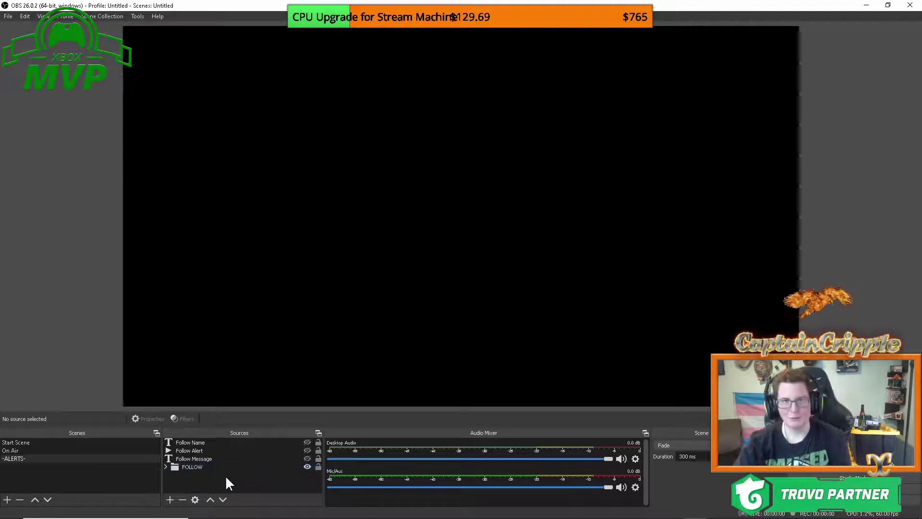
- Select Follow Name and show its options, then start and cancel a new Text (GDI+) source
left_click(191, 440)
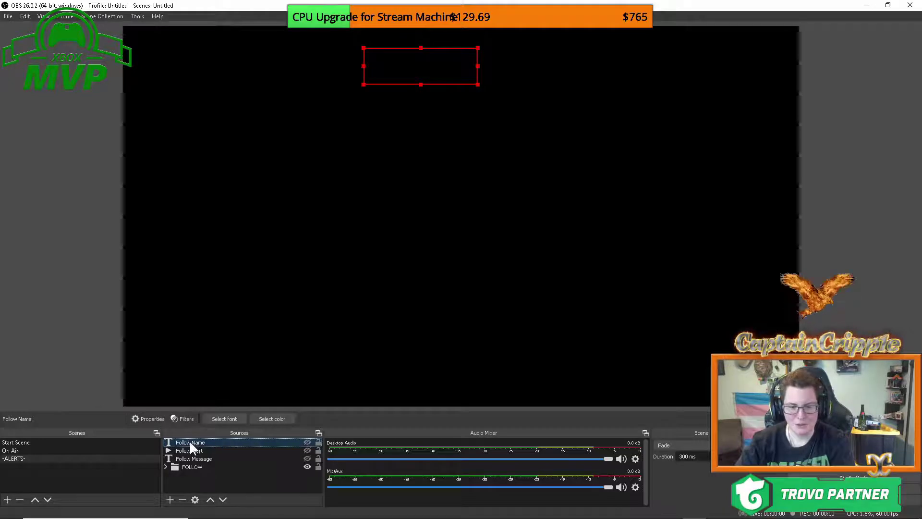
right_click(190, 440)
left_click(170, 499)
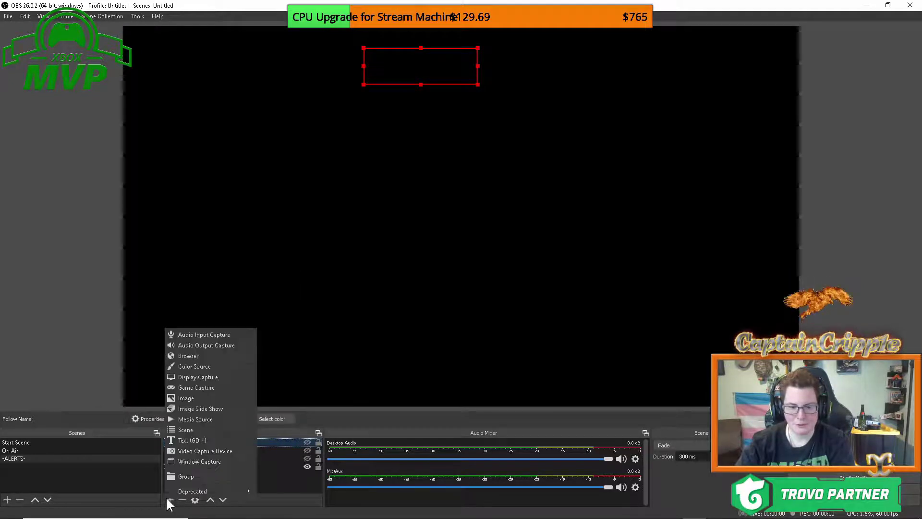
left_click(192, 440)
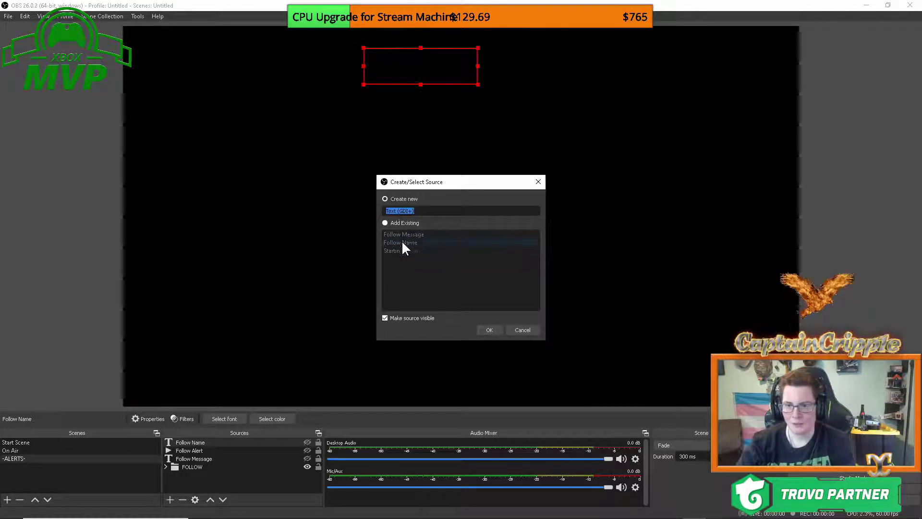
left_click(523, 330)
- Point Follow Name's text file to TrovoBot-master\labels\latest-follow and apply the properties
right_click(192, 441)
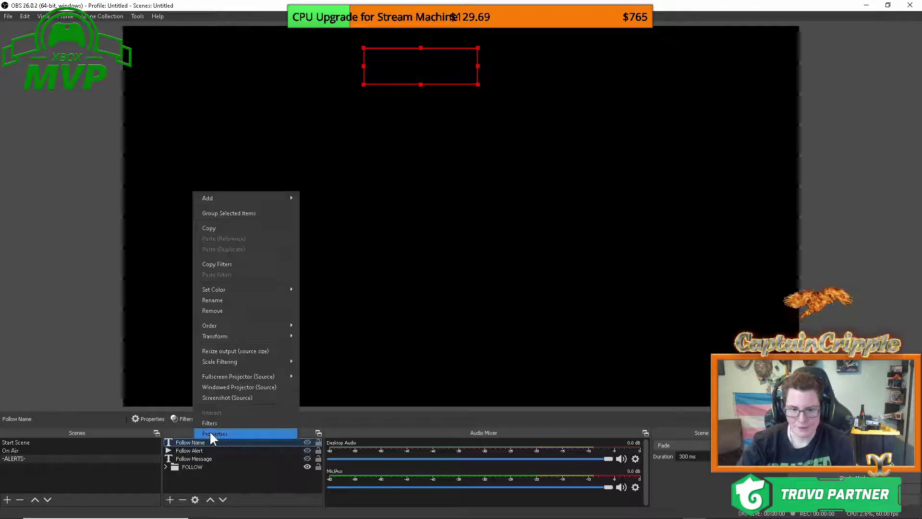
left_click(210, 433)
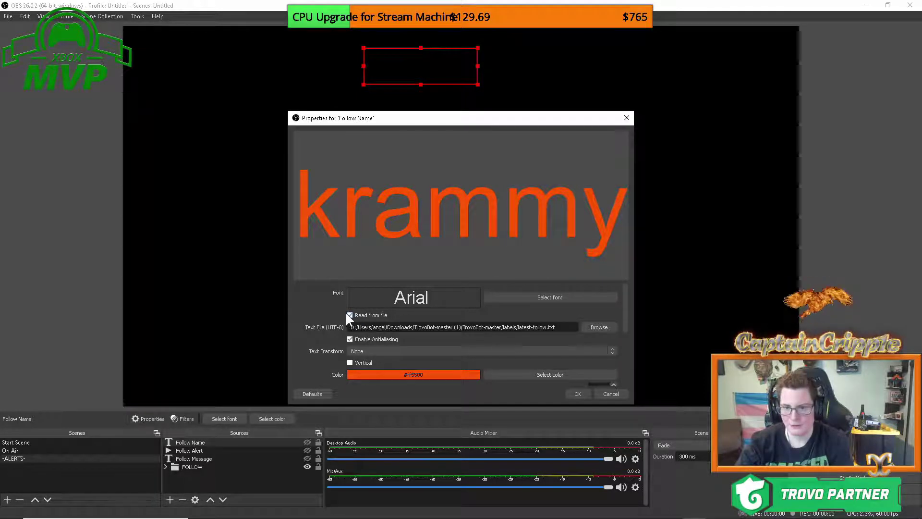
left_click(600, 327)
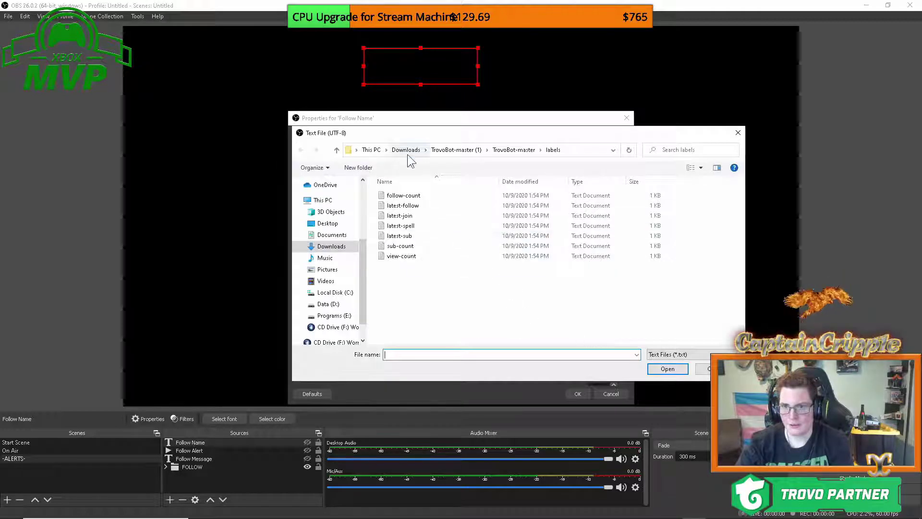
left_click(454, 151)
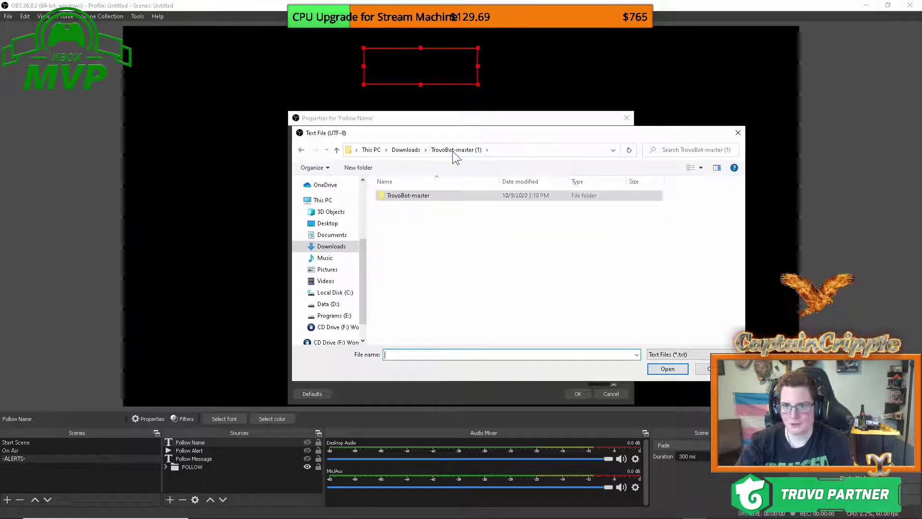
double_click(408, 195)
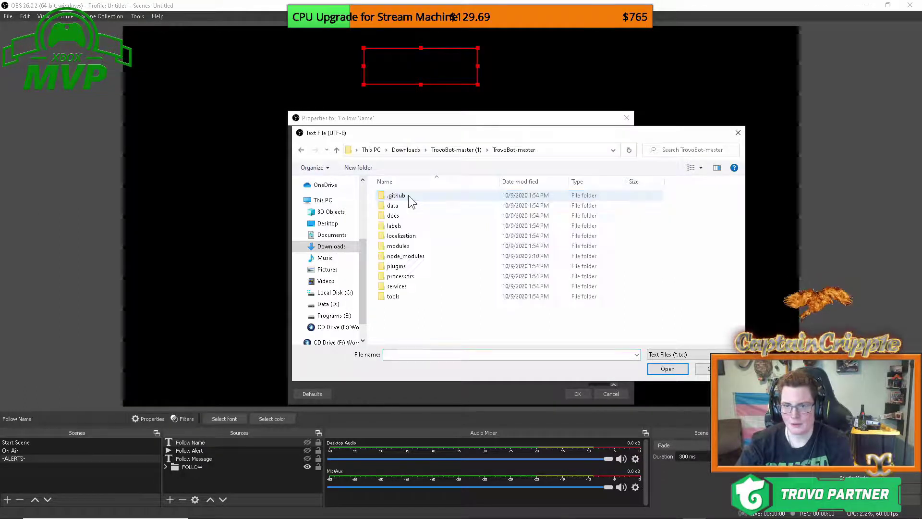
double_click(394, 226)
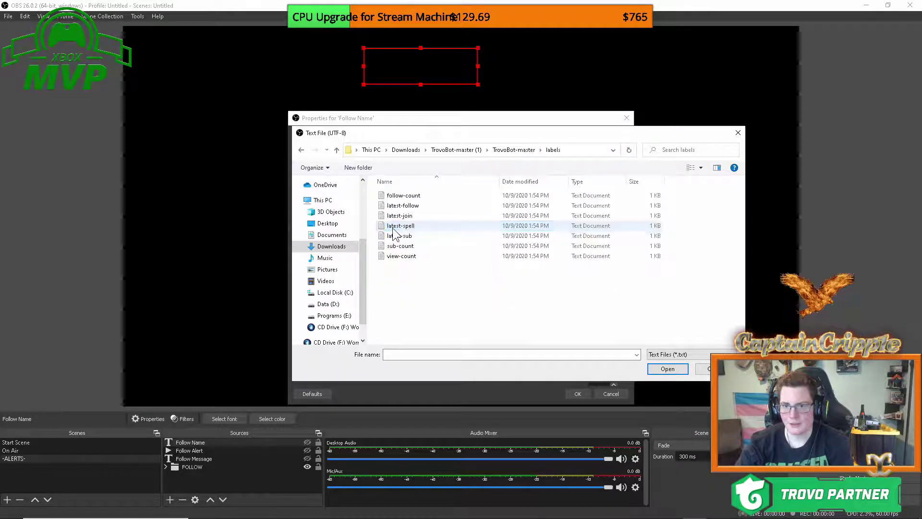
left_click(408, 206)
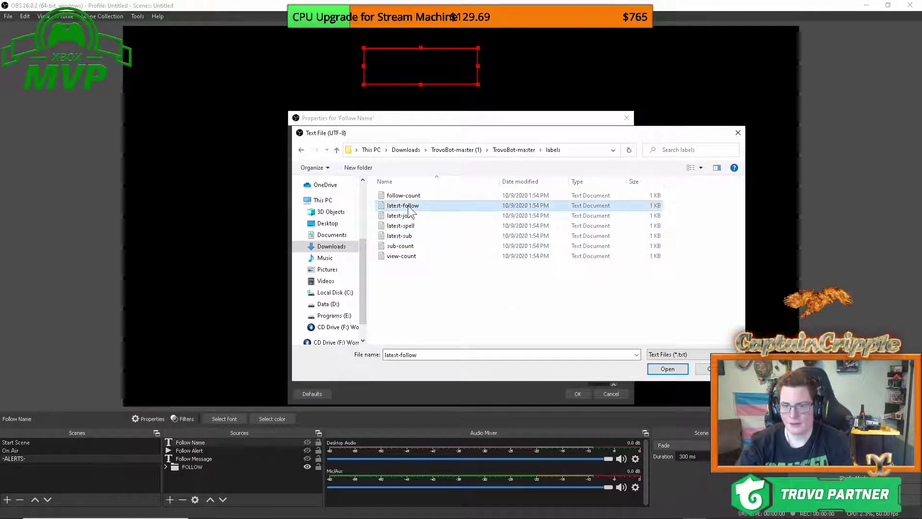
left_click(667, 369)
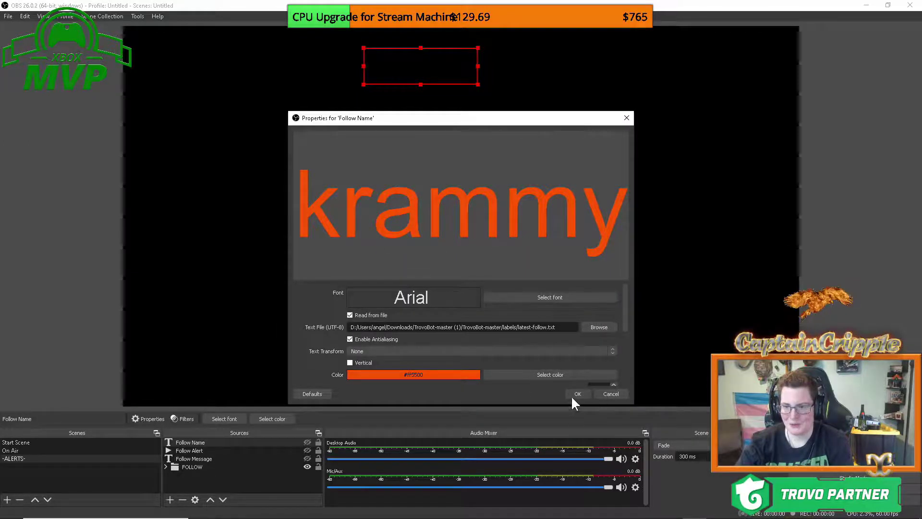
scroll(481, 338, "down", 4)
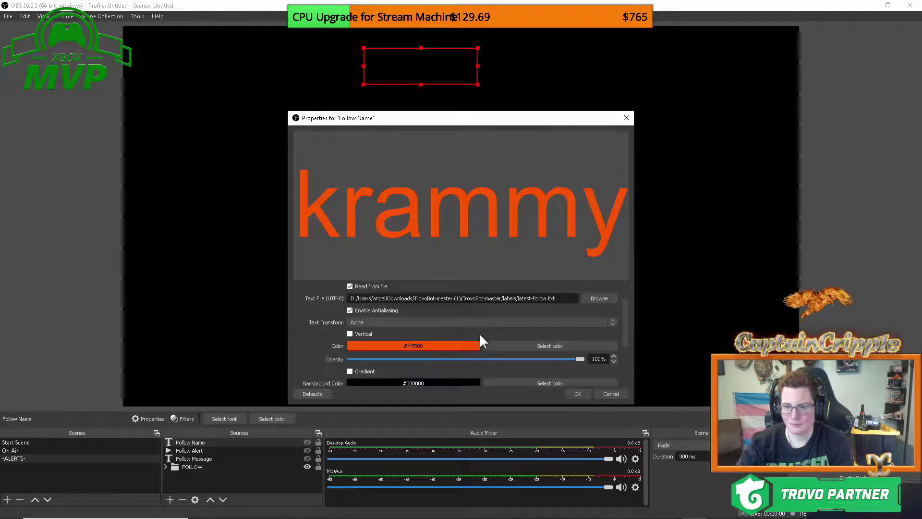
left_click(578, 395)
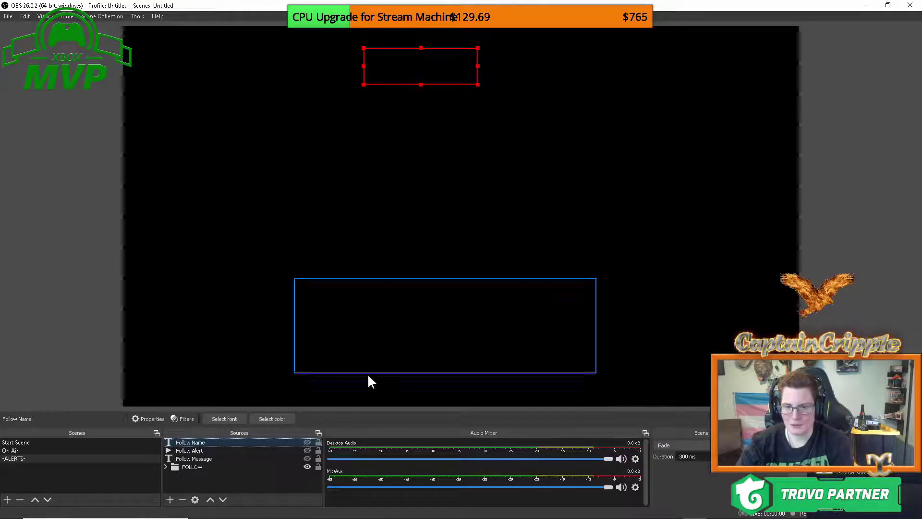
left_click(307, 442)
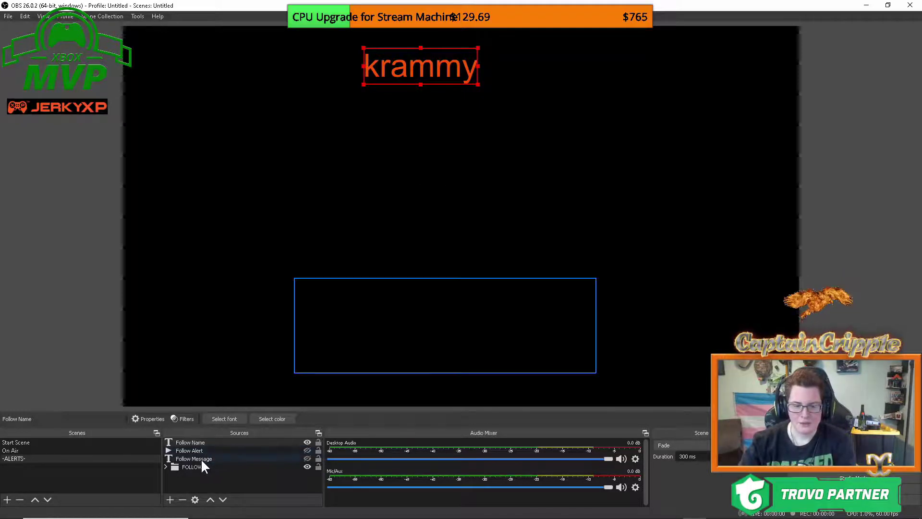
left_click(201, 457)
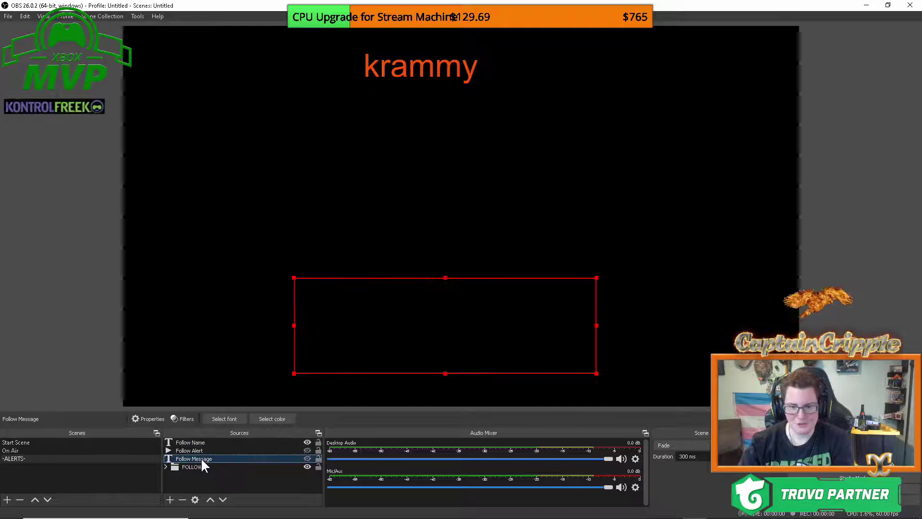
left_click(307, 458)
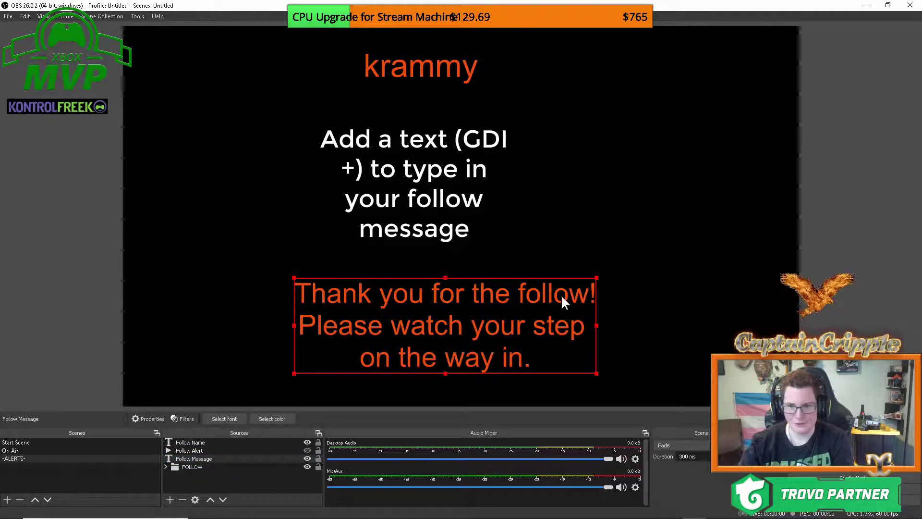
left_click(307, 449)
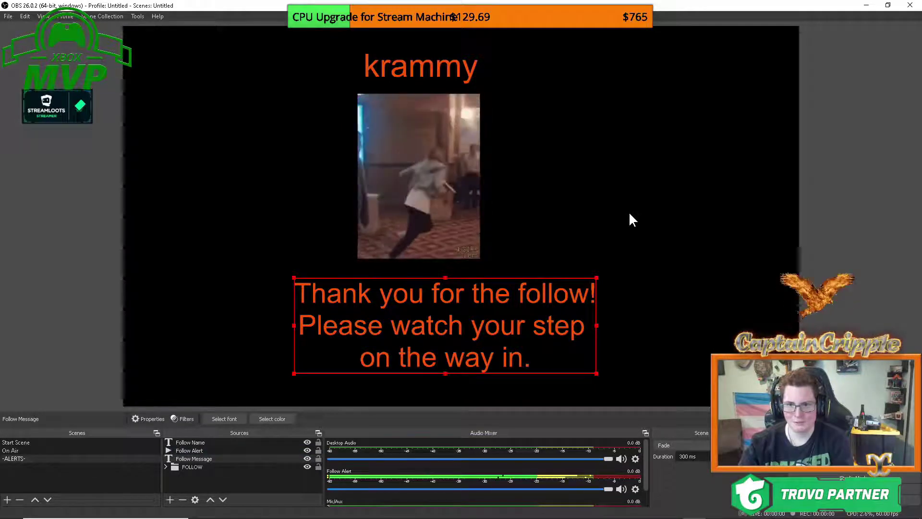
left_click(308, 458)
left_click(308, 450)
left_click(307, 443)
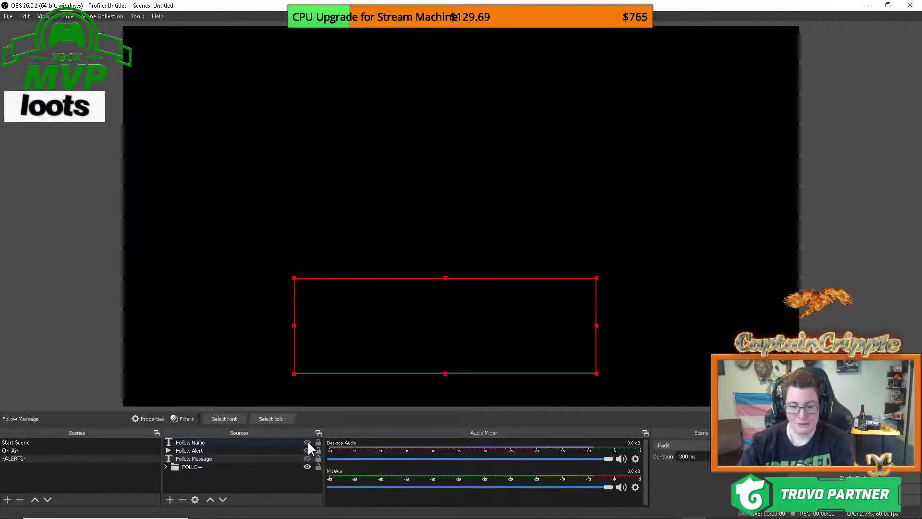
- Drag Follow Name, Follow Alert and Follow Message into the FOLLOW group
left_click(191, 441)
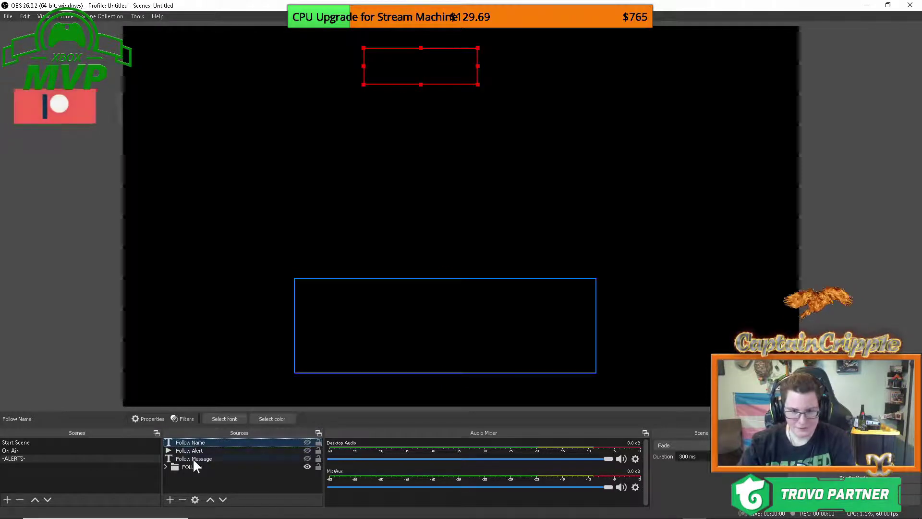
left_click(192, 457, "shift")
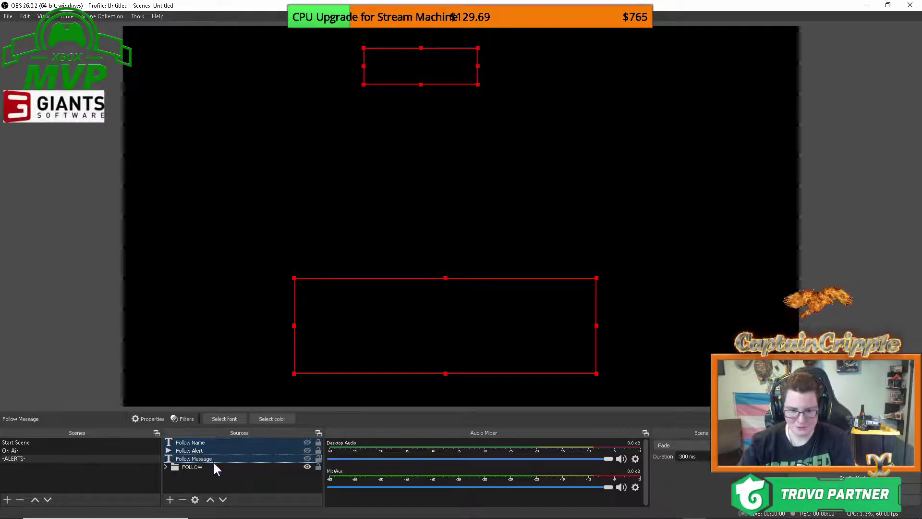
left_click_drag(199, 454, 196, 466)
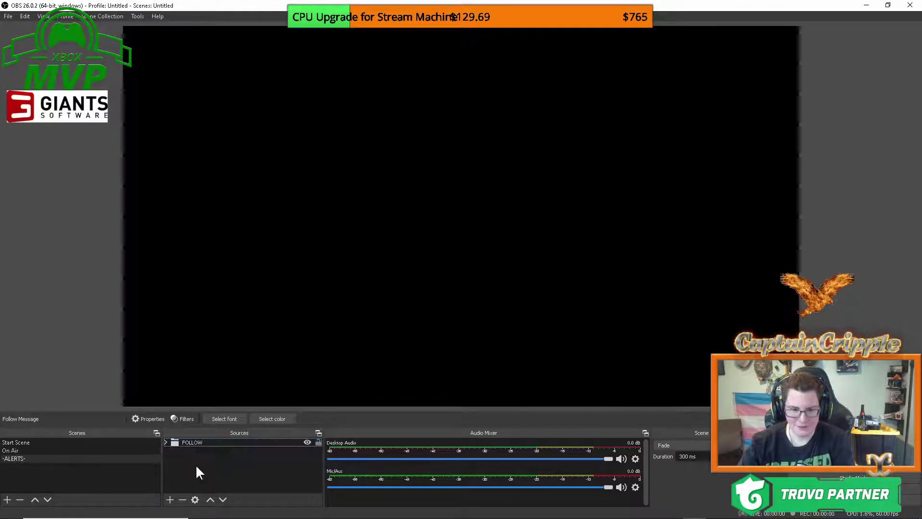
- Expand the FOLLOW group to check its sources, then collapse it again
left_click(169, 444)
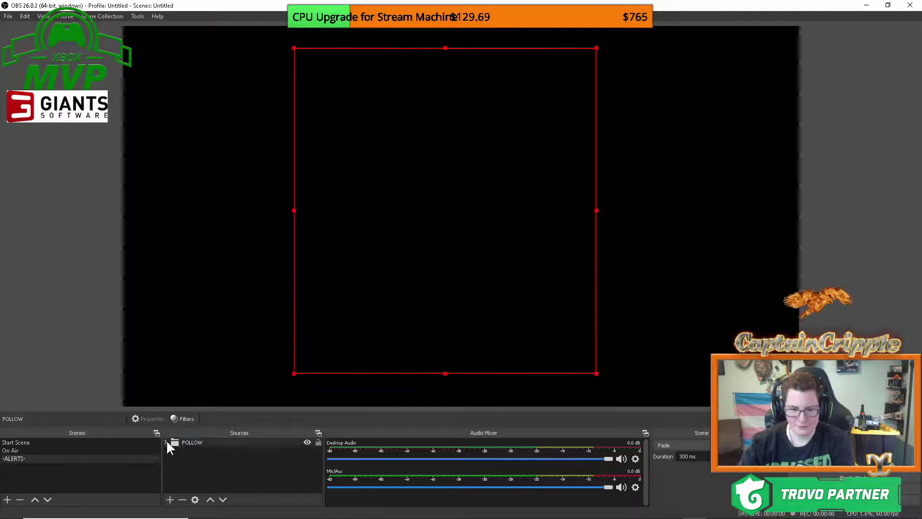
left_click(166, 442)
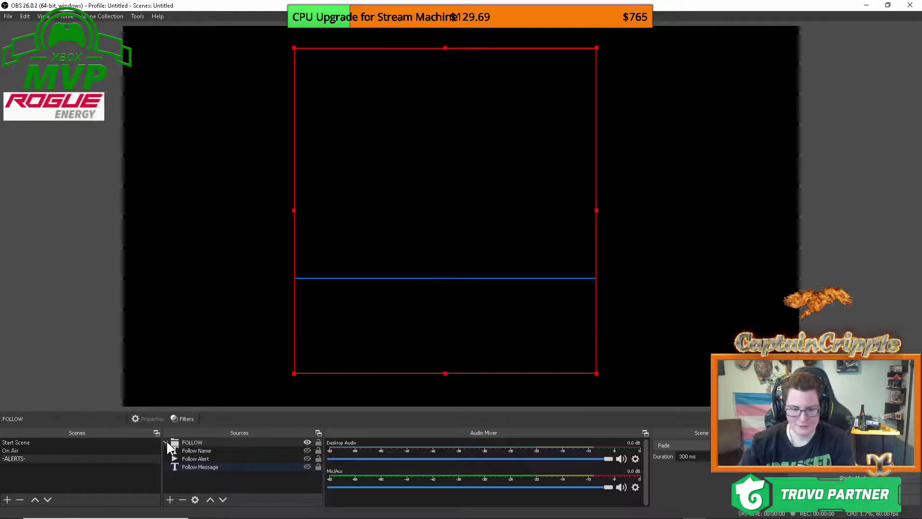
left_click(166, 442)
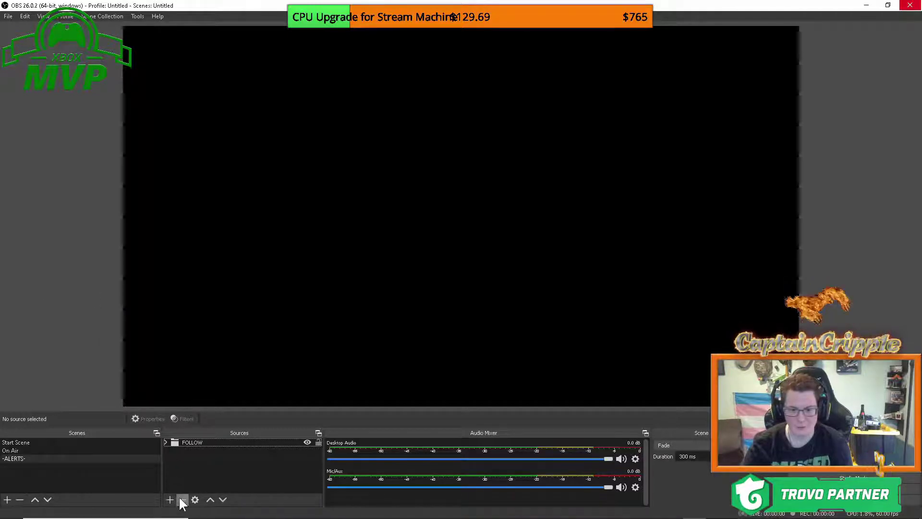
- Add a new group named SUB to the -ALERTS- scene
left_click(170, 499)
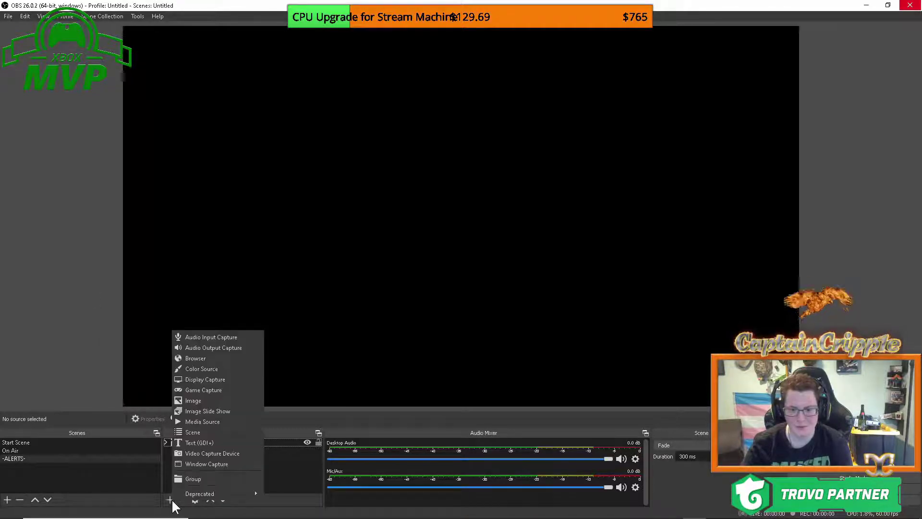
left_click(200, 478)
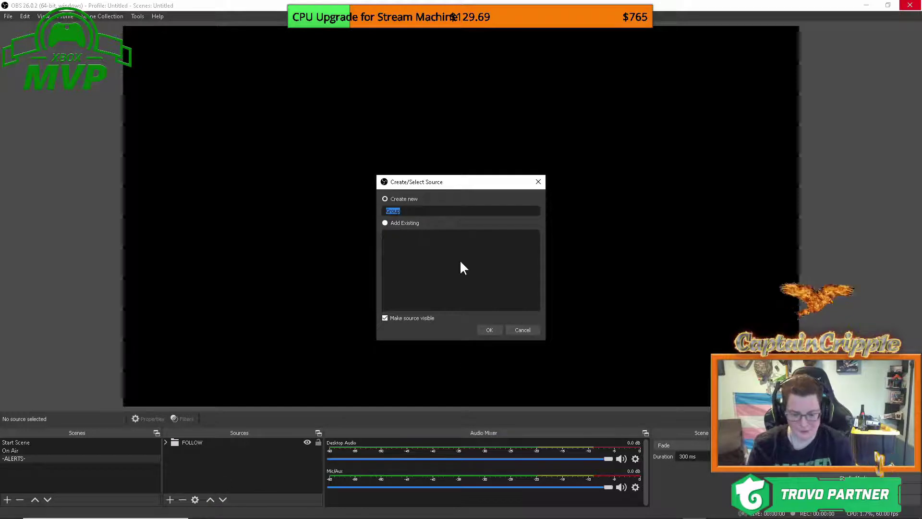
type("SUB")
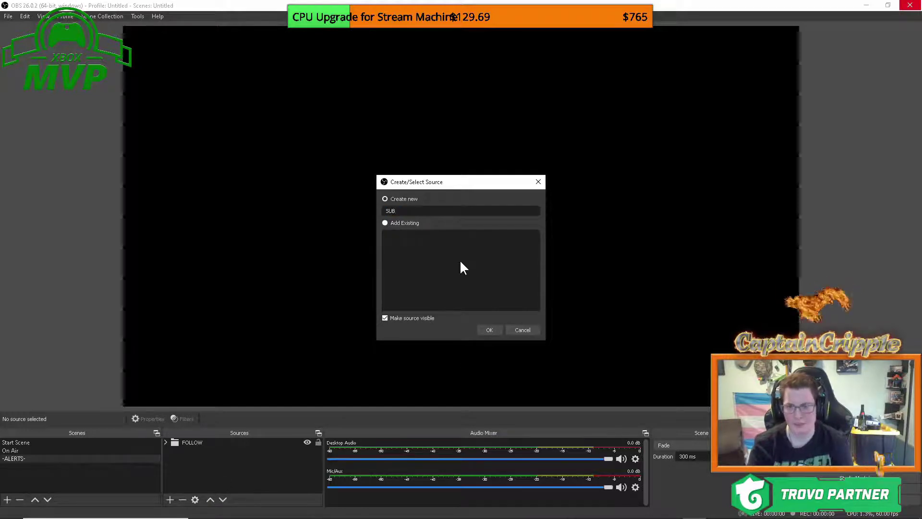
key("Return")
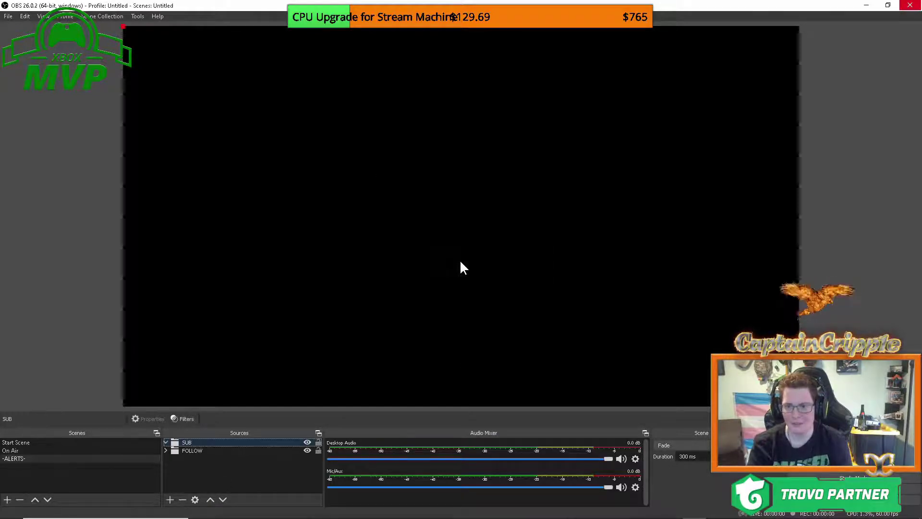
- Add a Text (GDI+) source named 'Sub name'
left_click(171, 500)
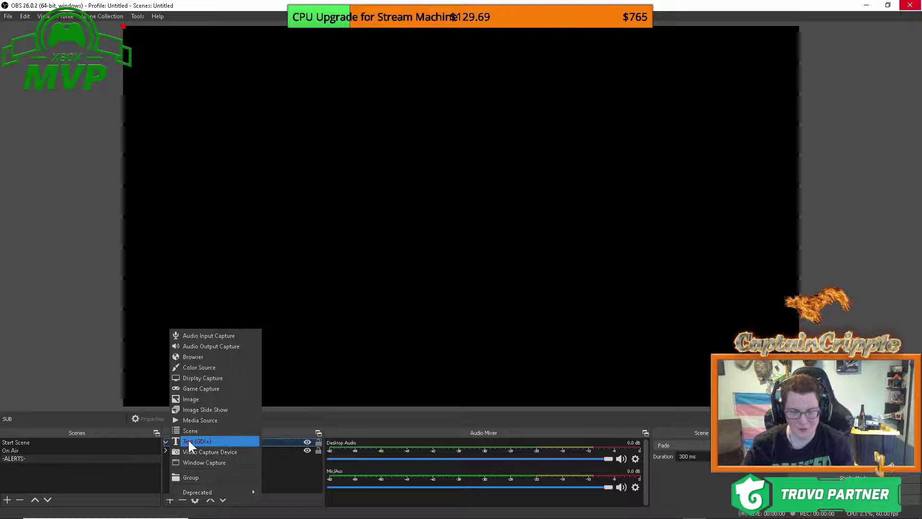
left_click(201, 437)
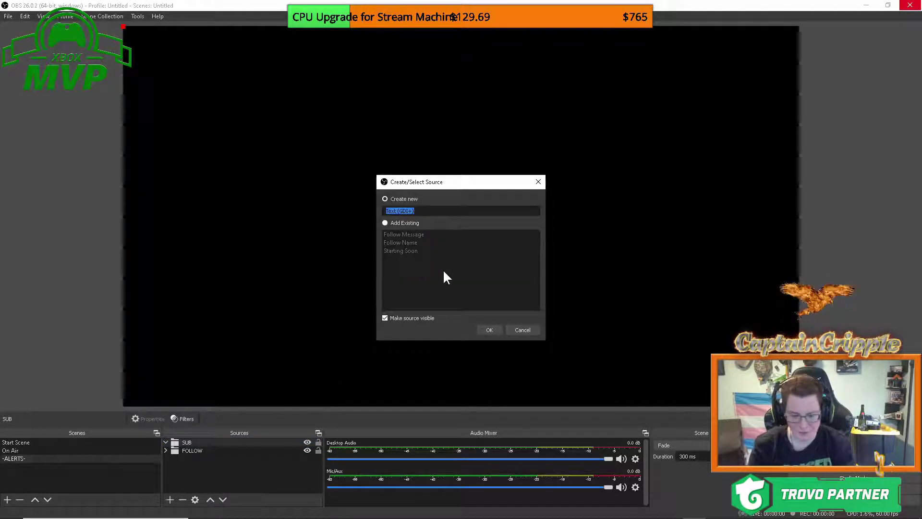
type("Sub n")
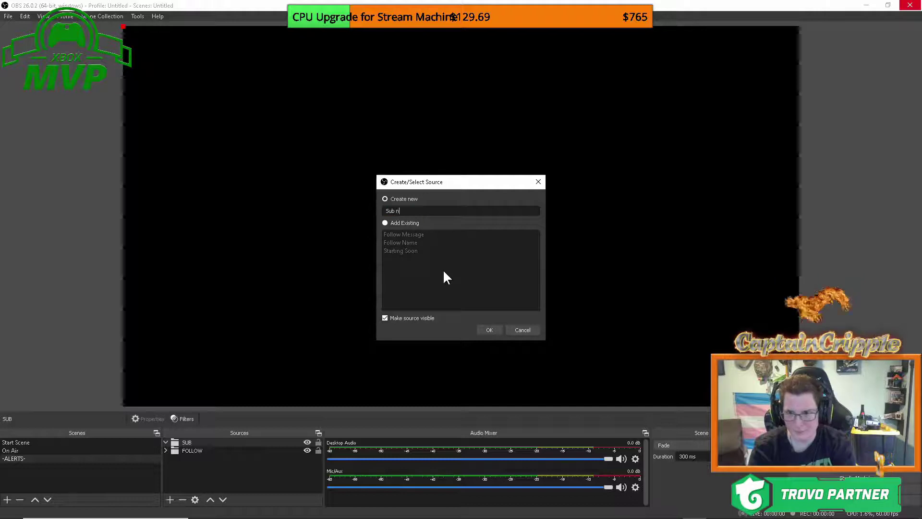
type("ame")
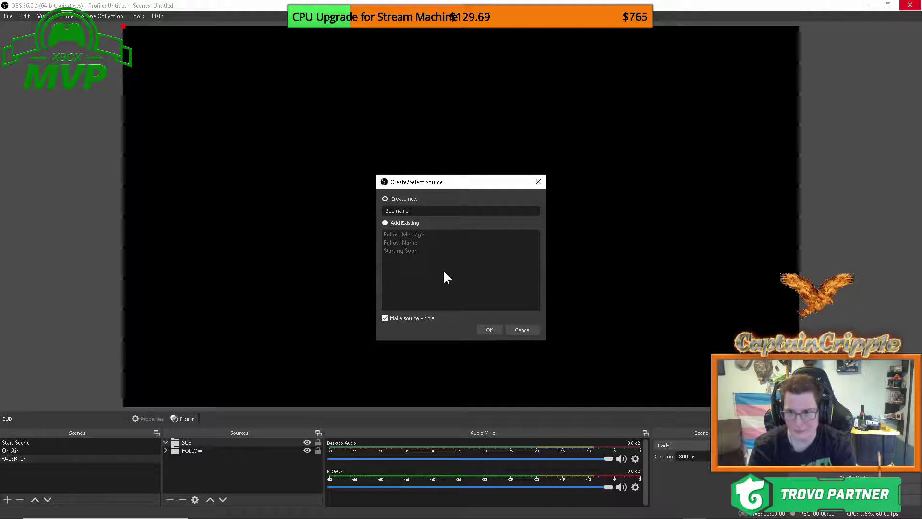
left_click(489, 329)
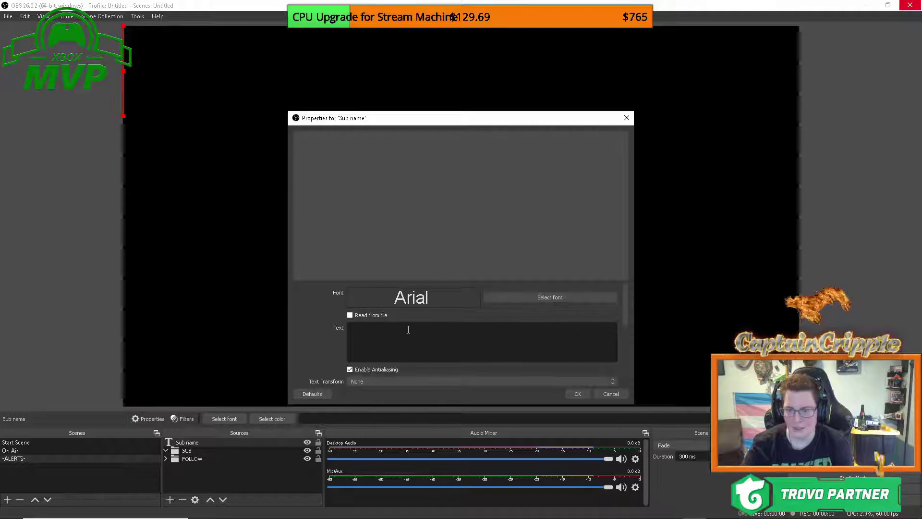
- Enable Read from file and choose latest-sub from Downloads\TrovoBot-master (1)\TrovoBot-master\labels
left_click(350, 315)
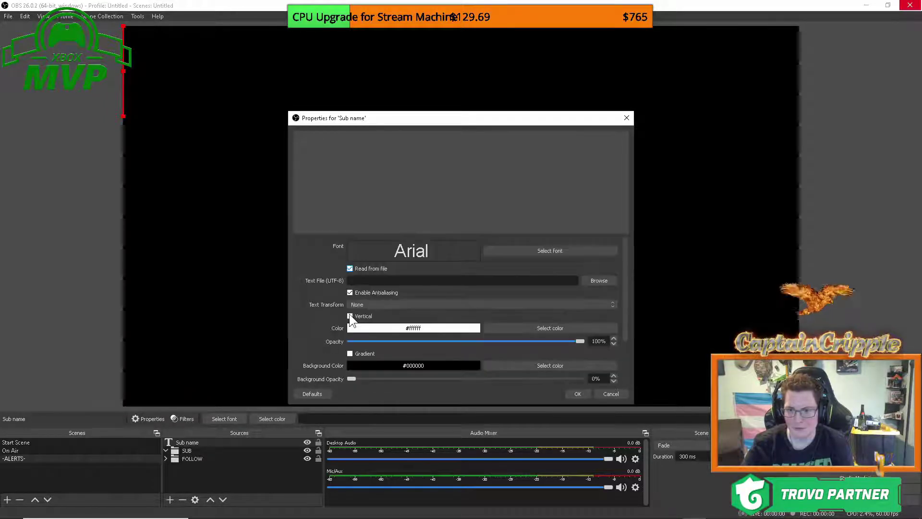
left_click(599, 280)
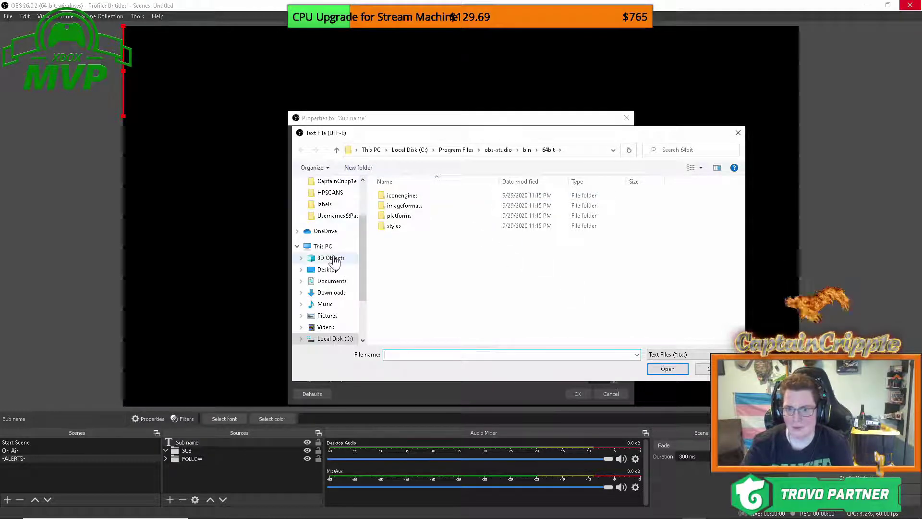
left_click(332, 293)
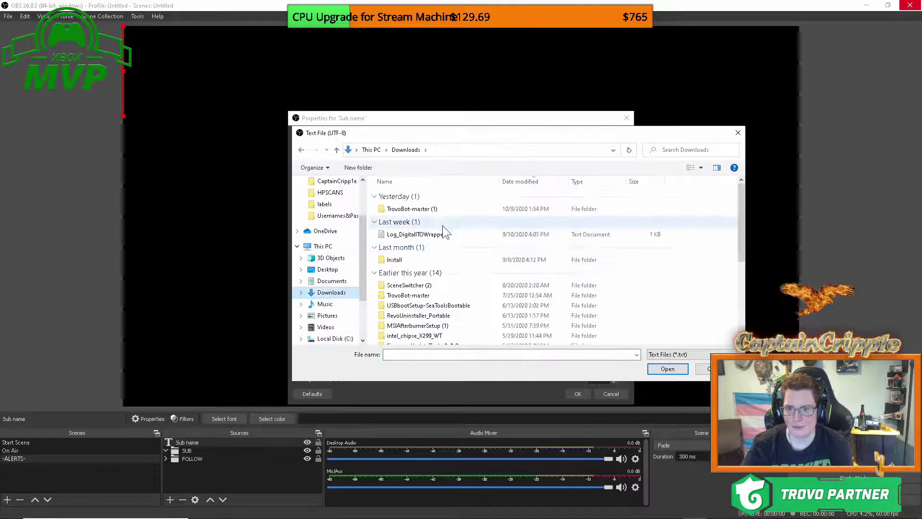
double_click(415, 210)
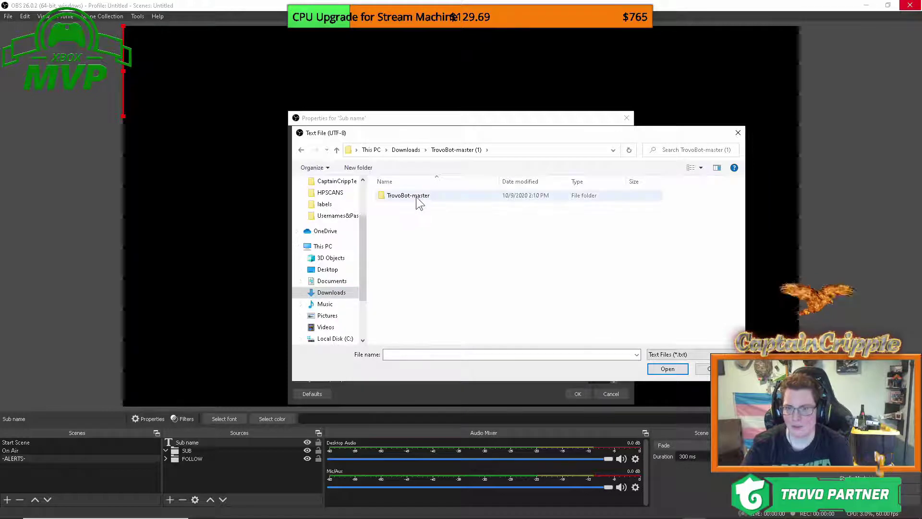
double_click(415, 198)
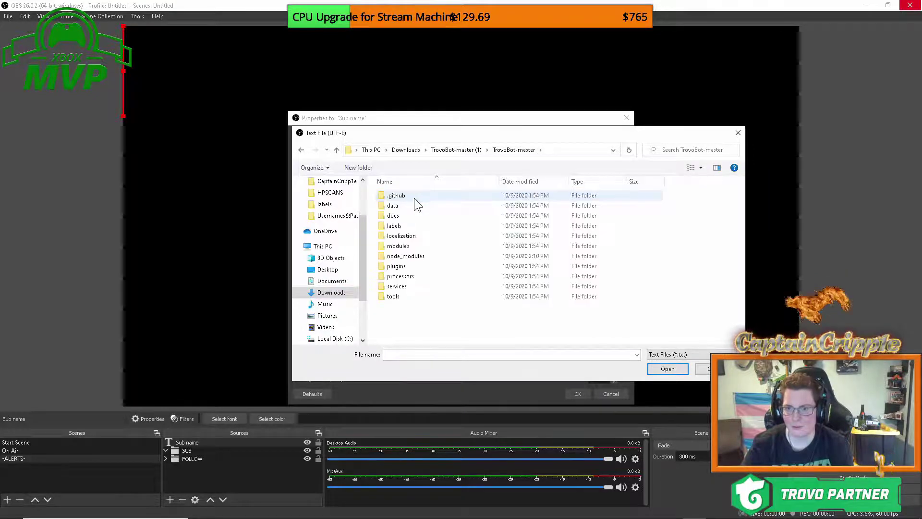
double_click(394, 225)
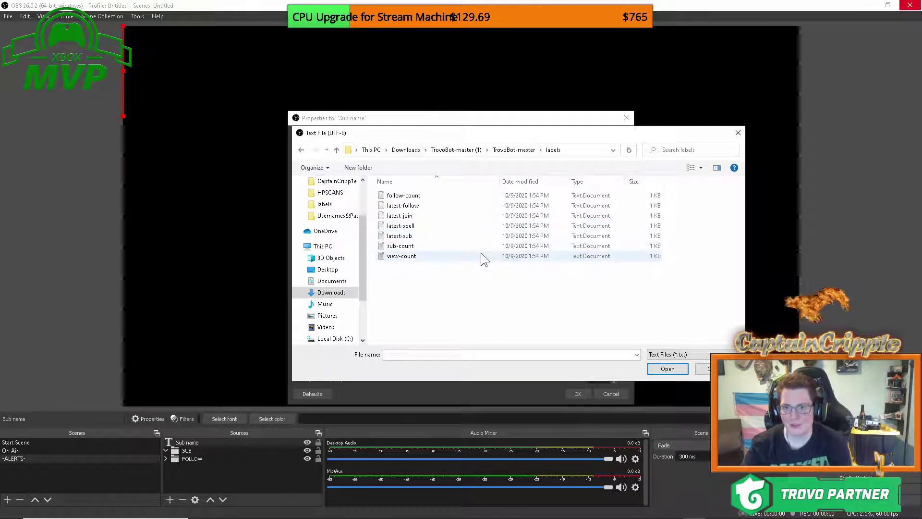
left_click(403, 236)
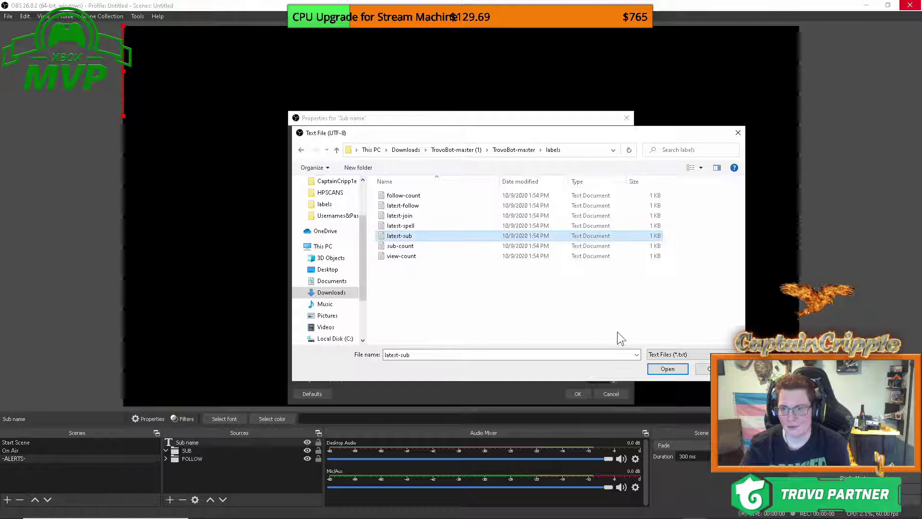
left_click(666, 369)
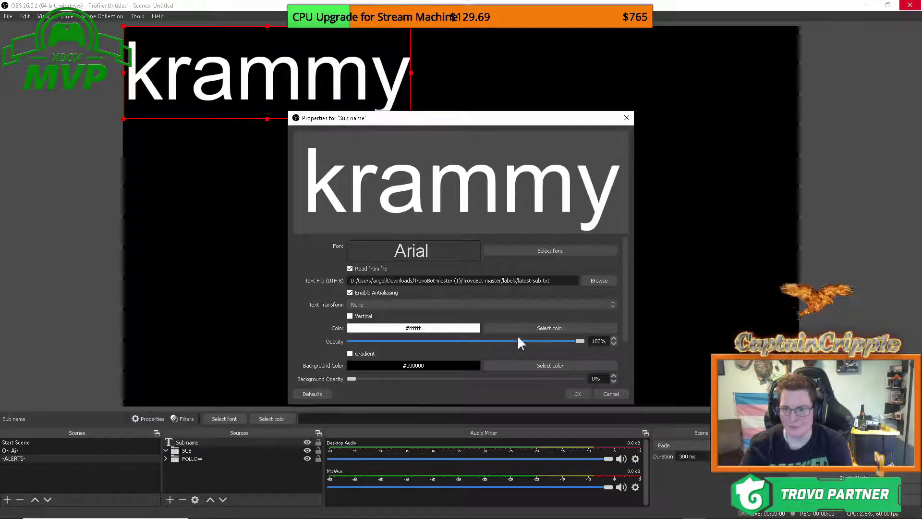
- Colour the Sub name text orange #ff5500, then move and shrink it near the top centre
left_click(530, 327)
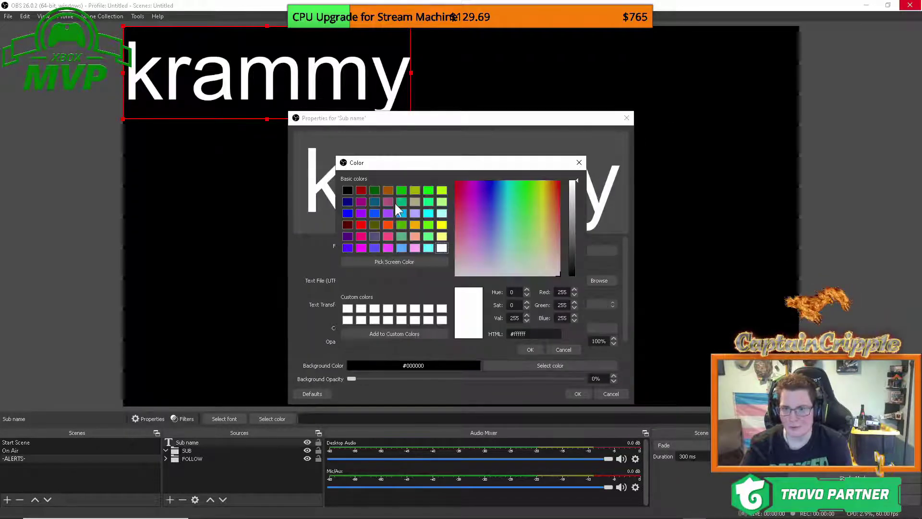
left_click(388, 225)
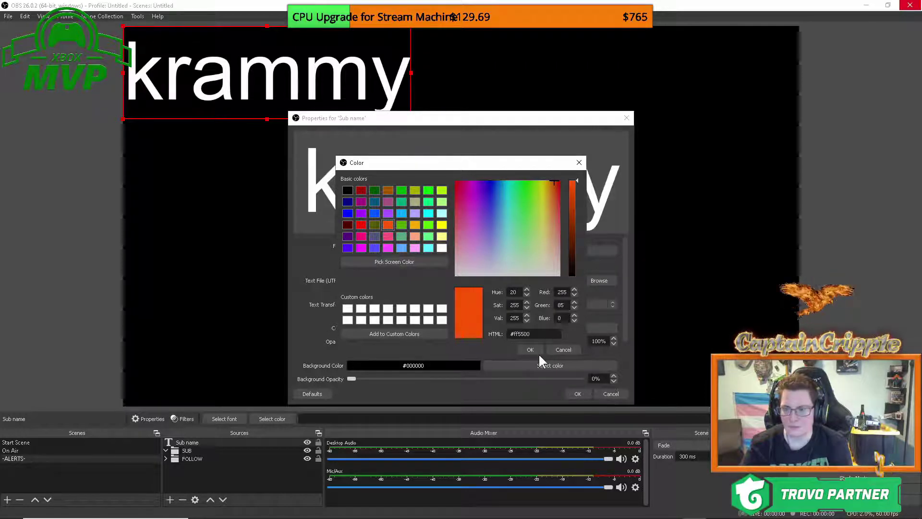
left_click(527, 348)
left_click(578, 395)
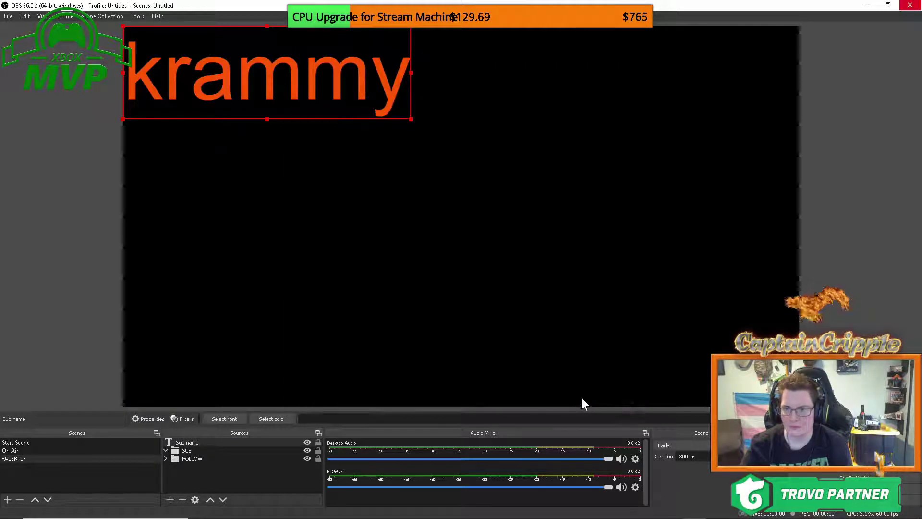
left_click_drag(340, 107, 494, 148)
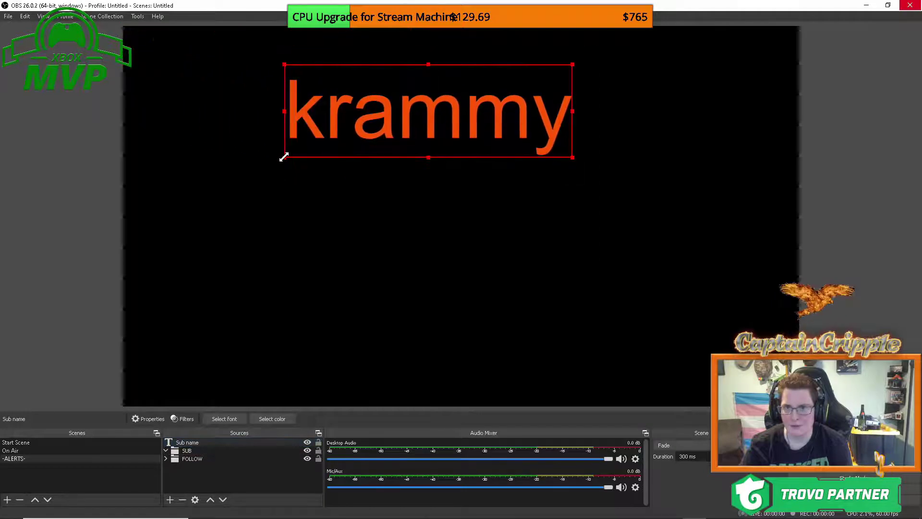
left_click_drag(283, 159, 431, 103)
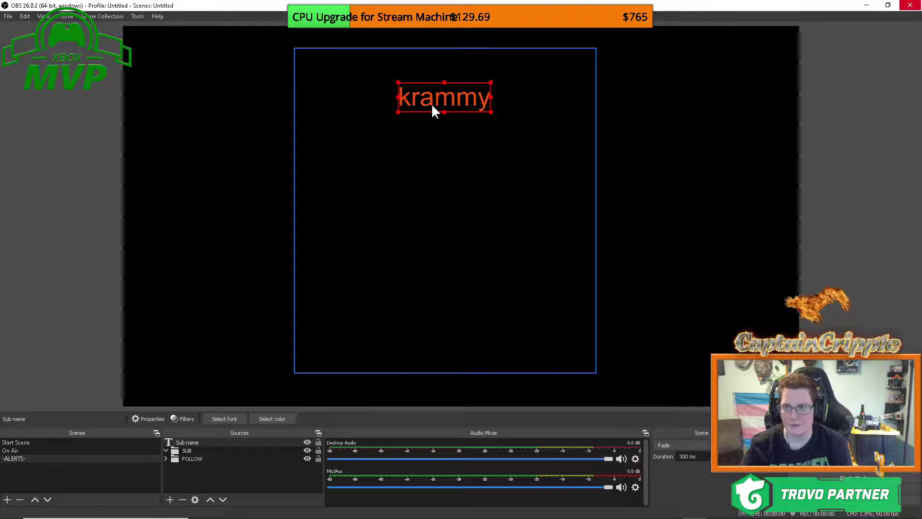
- Add a Text (GDI+) source named 'Sub Message' to the -ALERTS- scene
left_click(169, 498)
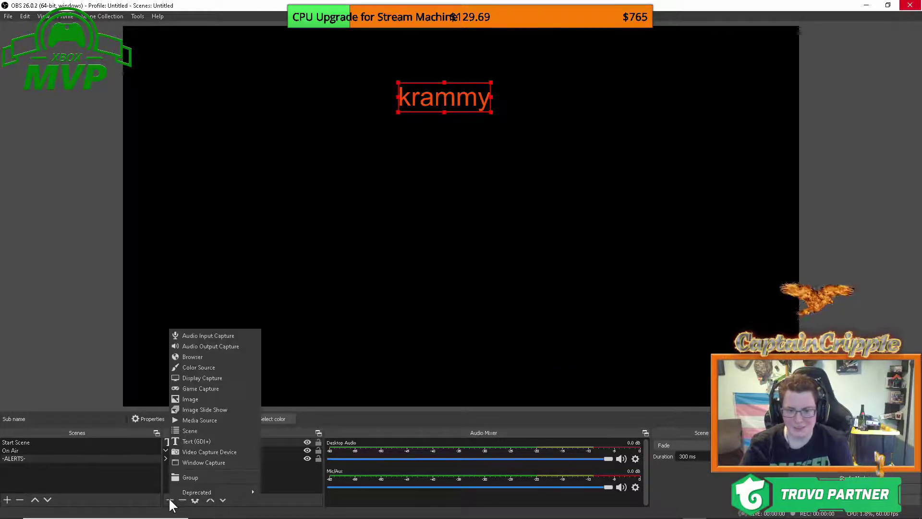
left_click(202, 441)
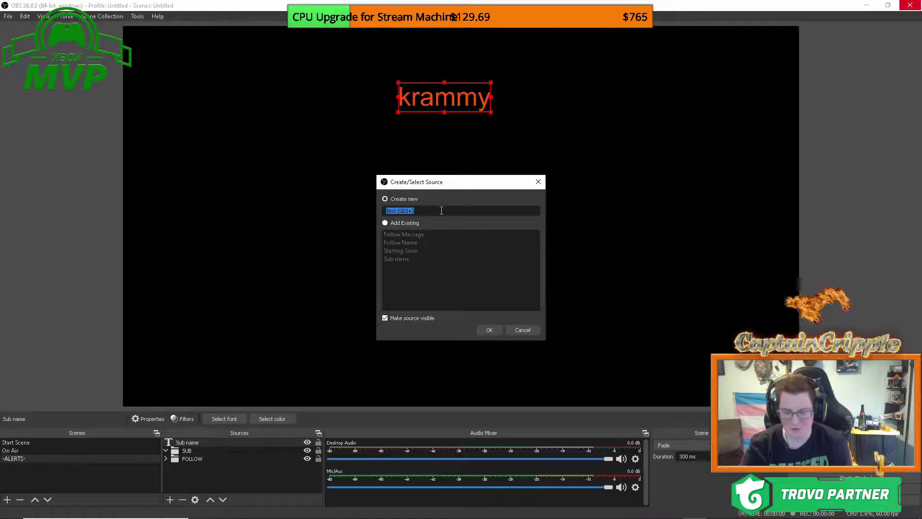
type("Sub ")
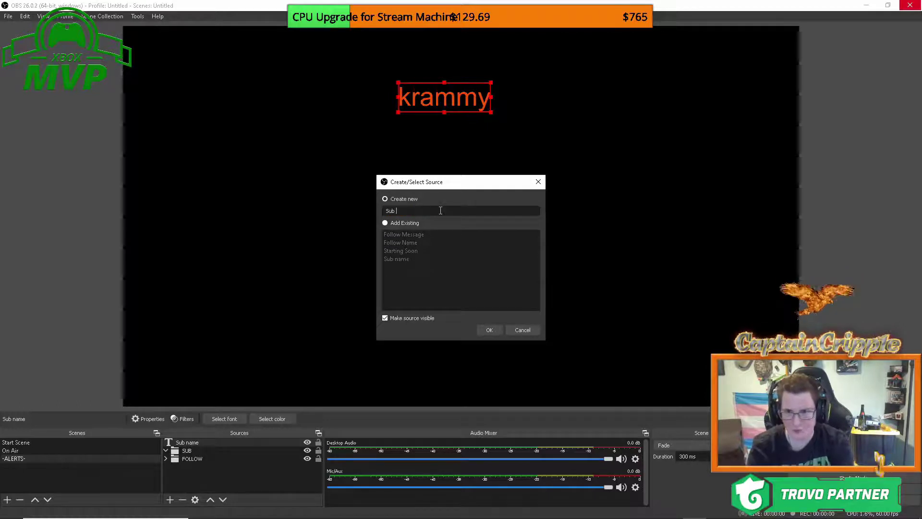
type("Message")
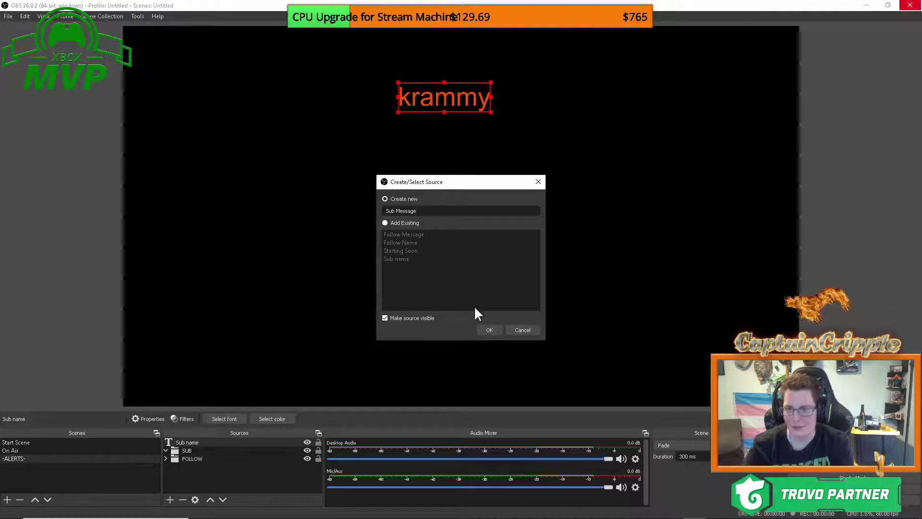
left_click(489, 329)
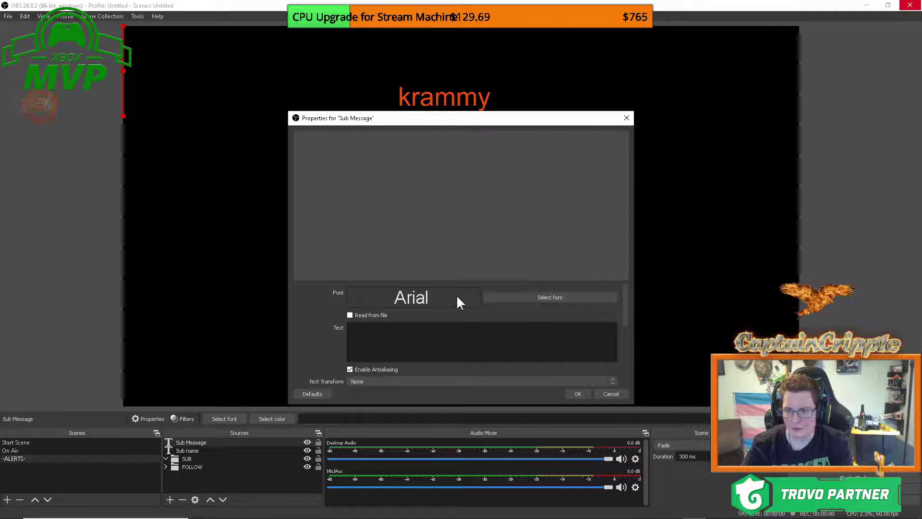
- Enter 'Thank you for the sub!' and 'You are now a certified trouble maker!' on two lines
left_click(405, 339)
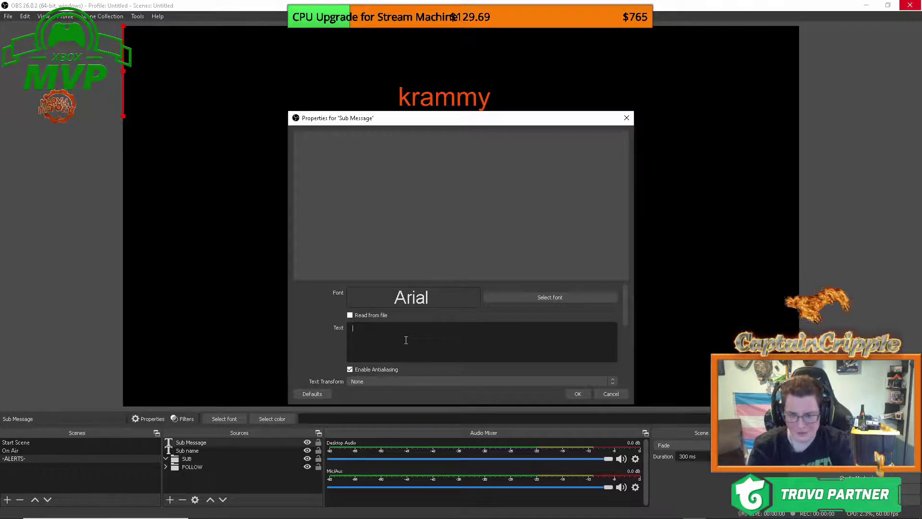
type("Thank you for the sub")
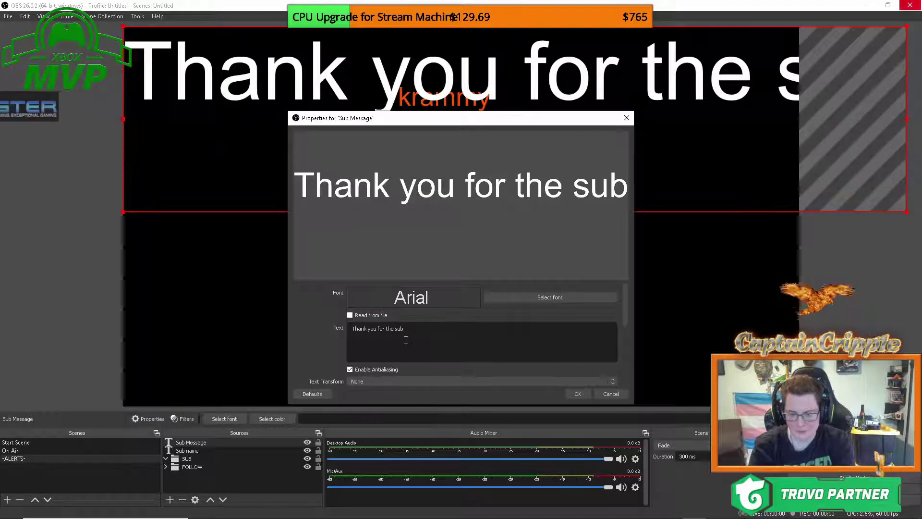
type("!")
key("Return")
type("Y")
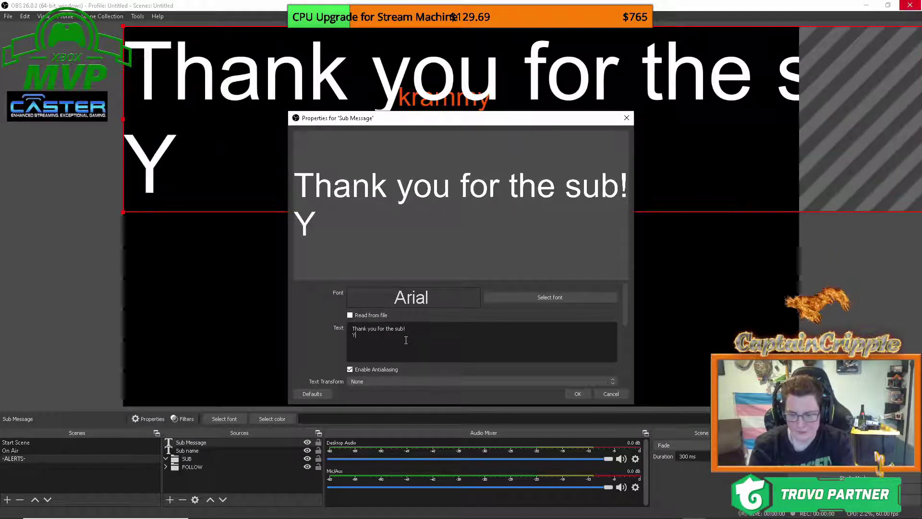
type("ou are now")
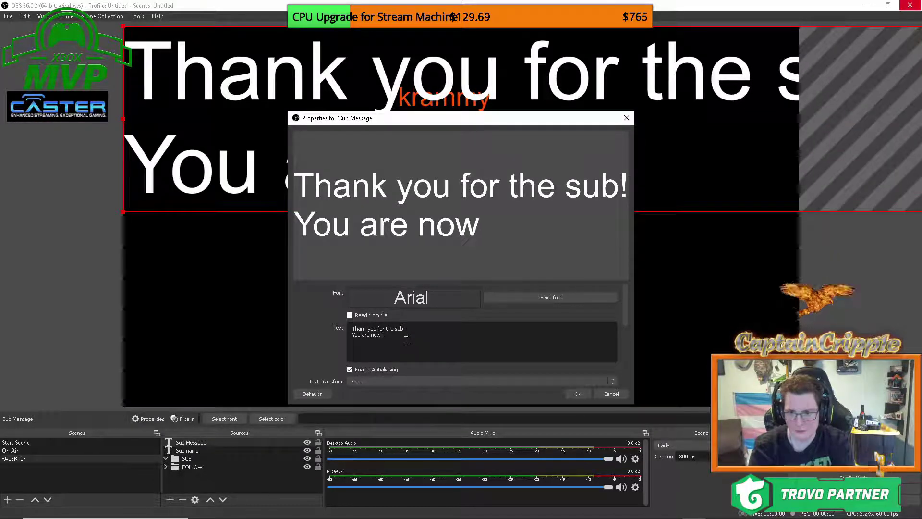
type(" a certifie")
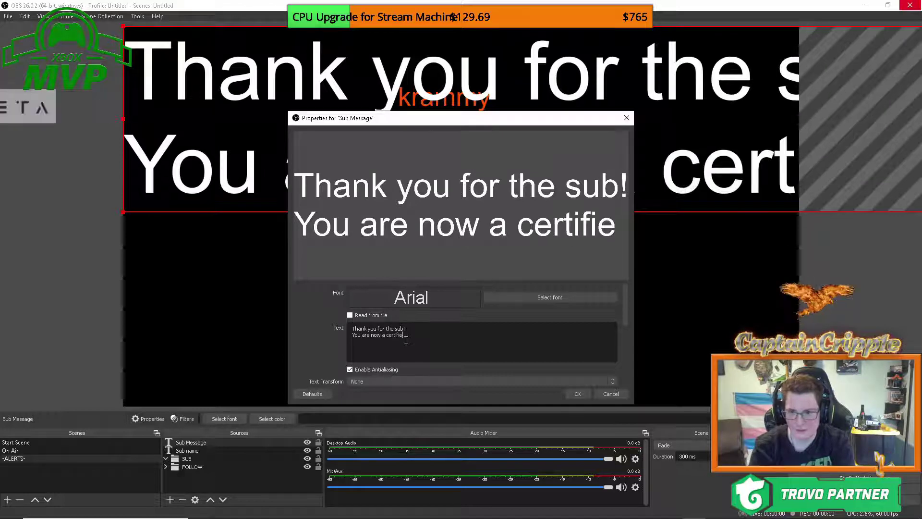
type("d trou")
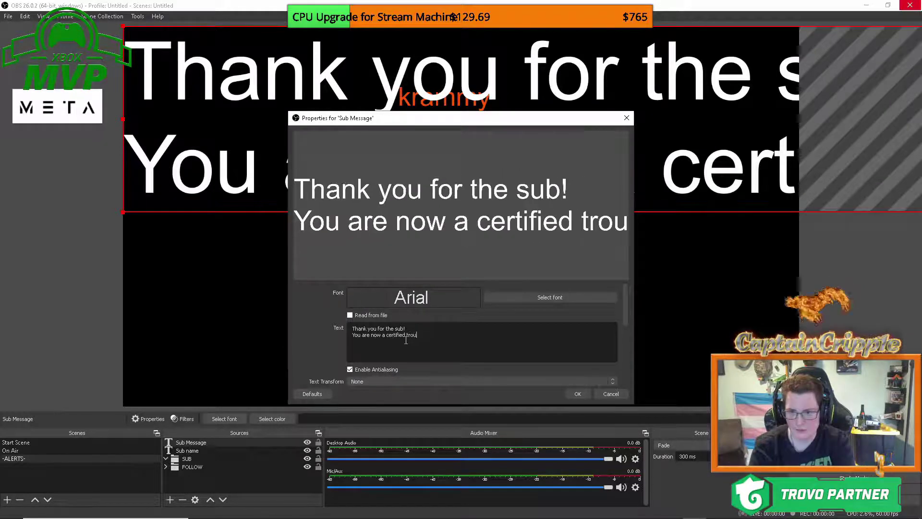
type("ble maker!")
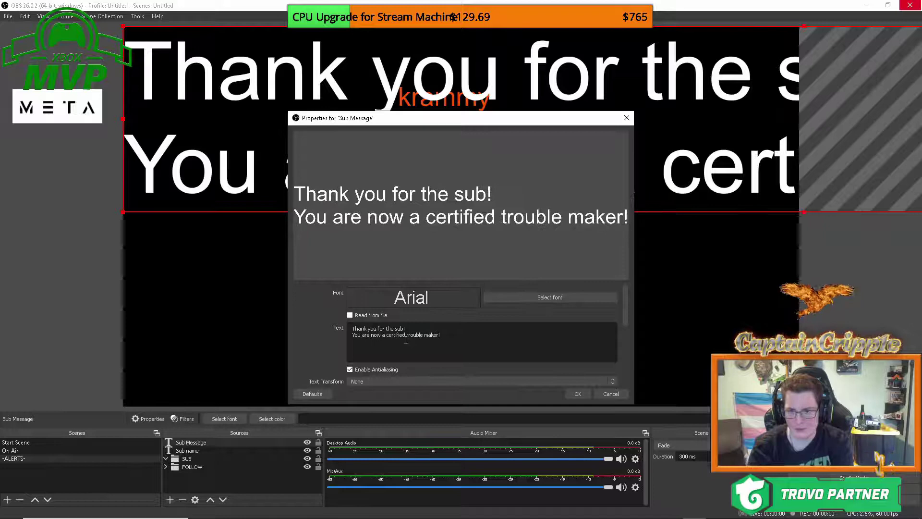
- Set the Sub Message text alignment to Center
scroll(406, 340, "down", 1)
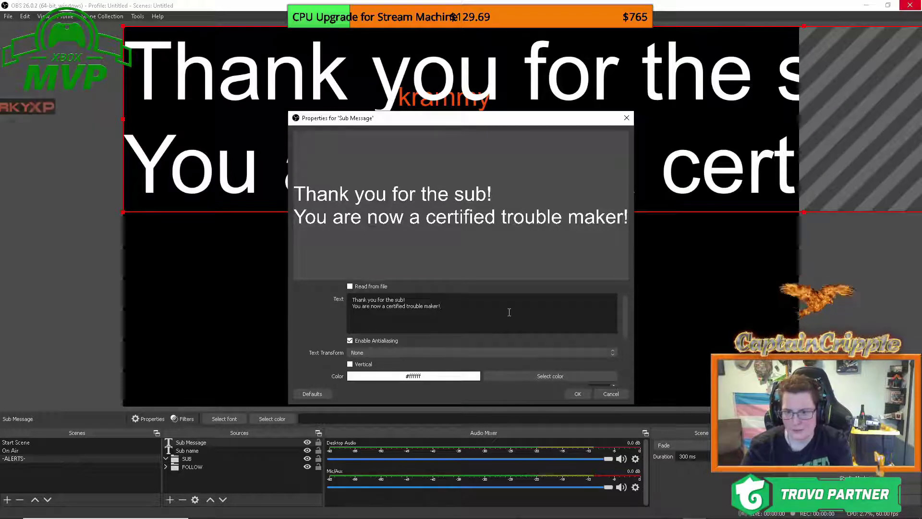
scroll(440, 327, "down", 1)
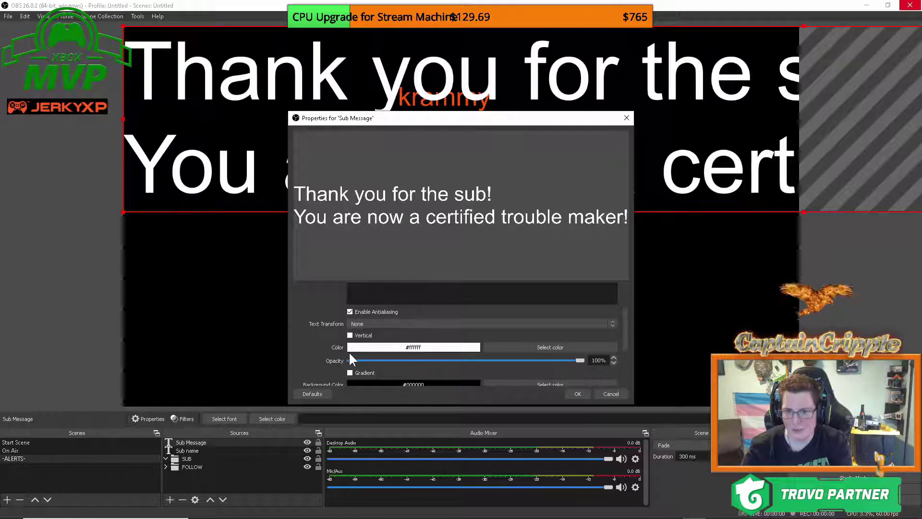
scroll(385, 313, "up", 2)
scroll(397, 300, "down", 4)
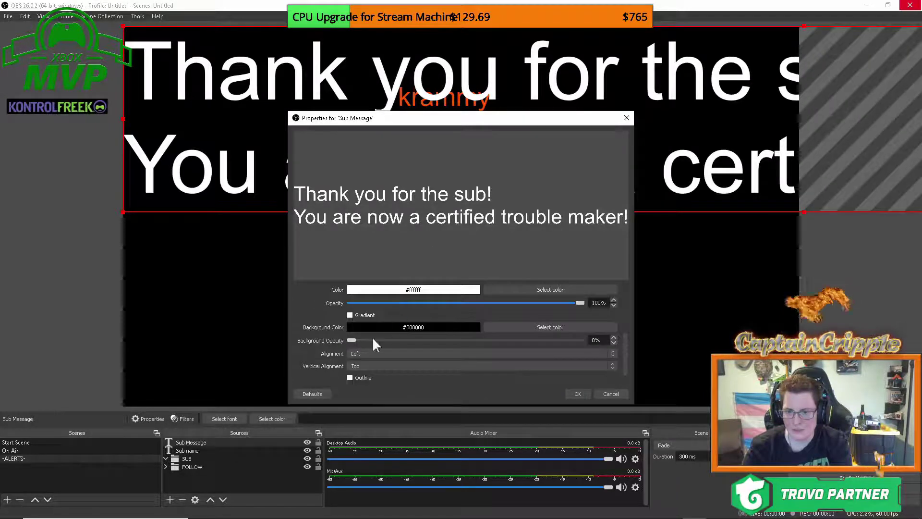
left_click(378, 351)
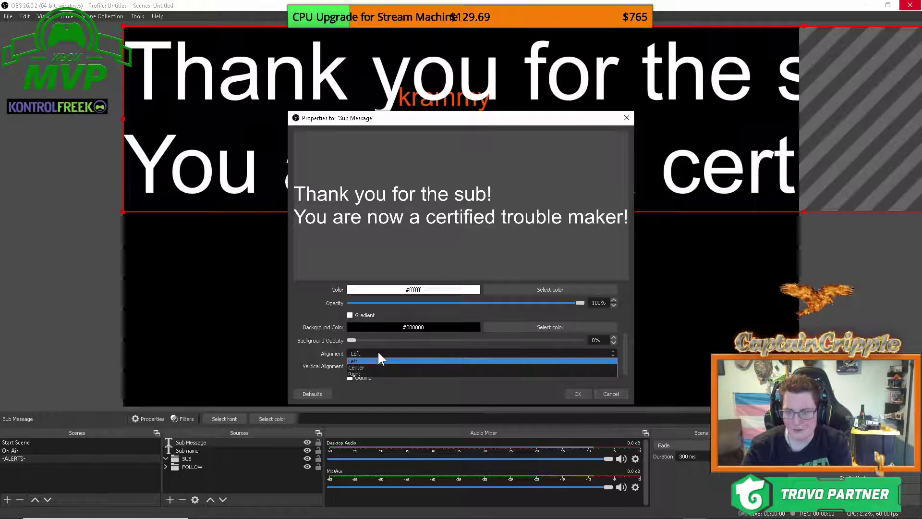
left_click(369, 367)
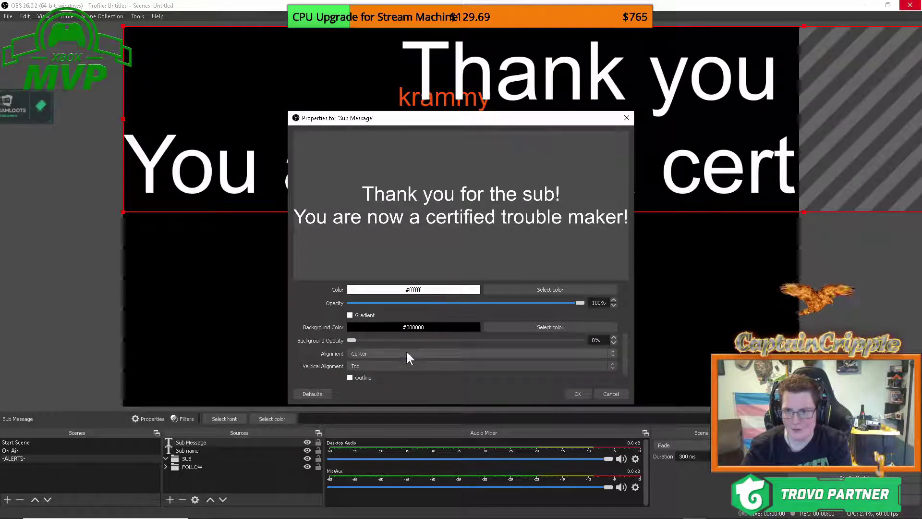
- Colour the Sub Message text orange (#ff5500)
scroll(374, 344, "up", 1)
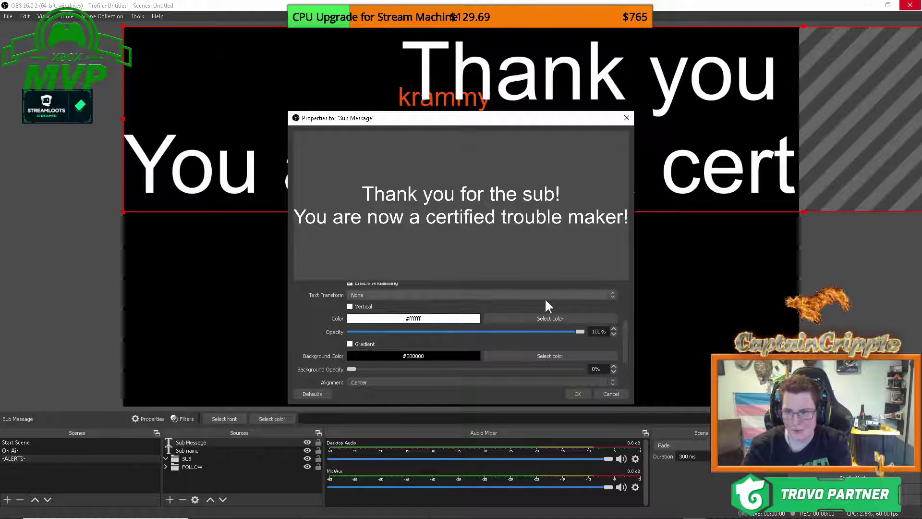
left_click(547, 318)
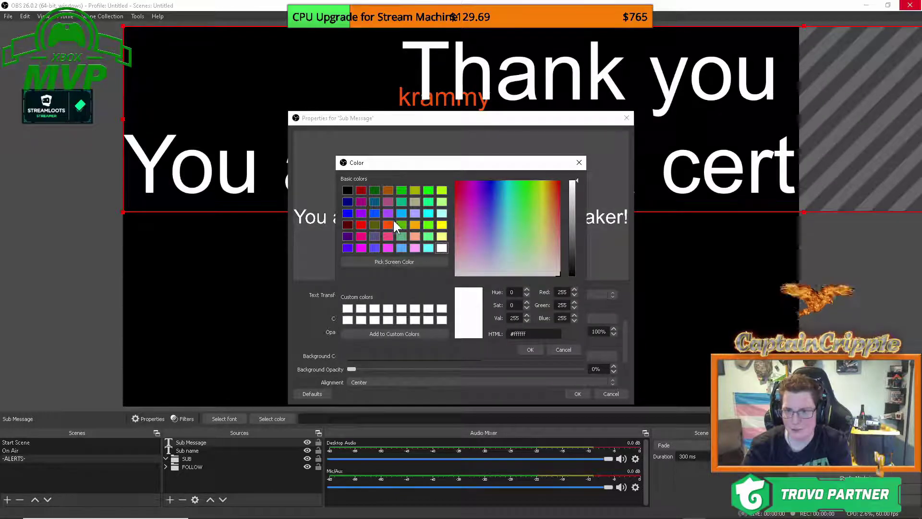
left_click(392, 223)
left_click(529, 349)
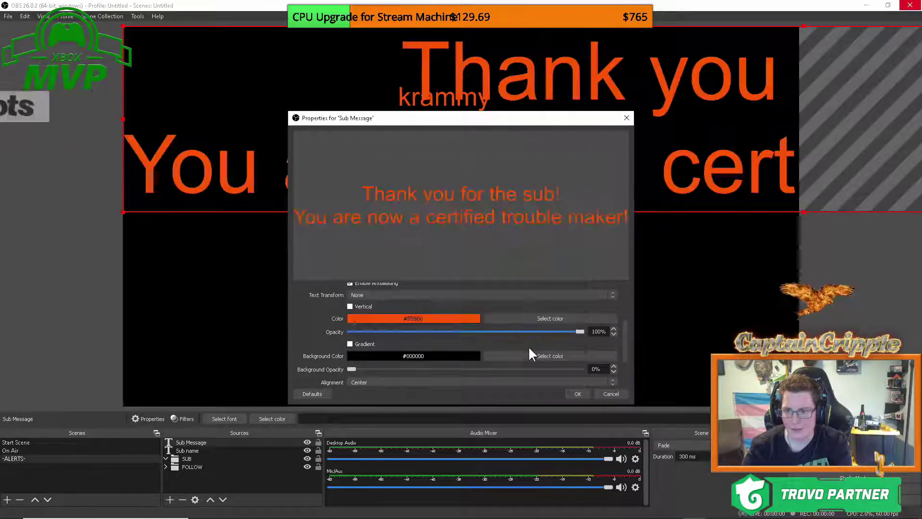
- Shrink the two-line thank-you message and centre it below the orange subscriber name
left_click(578, 393)
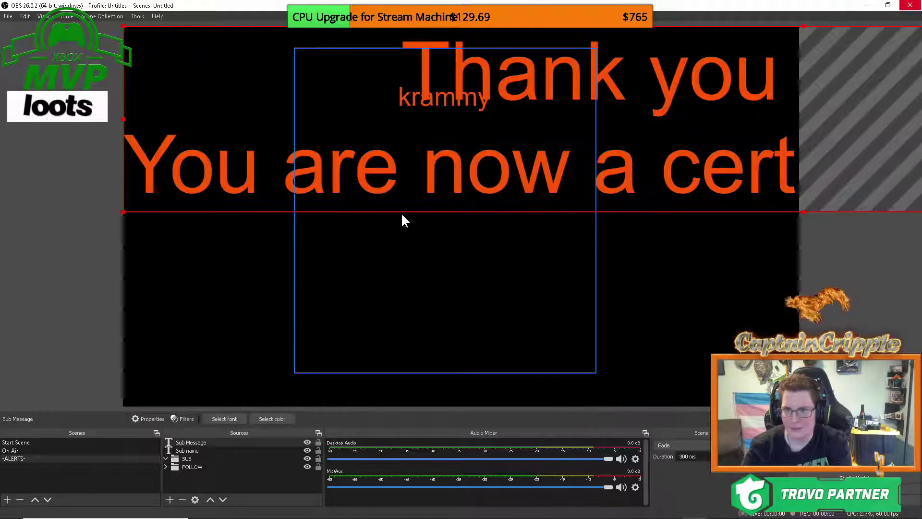
left_click_drag(401, 212, 494, 309)
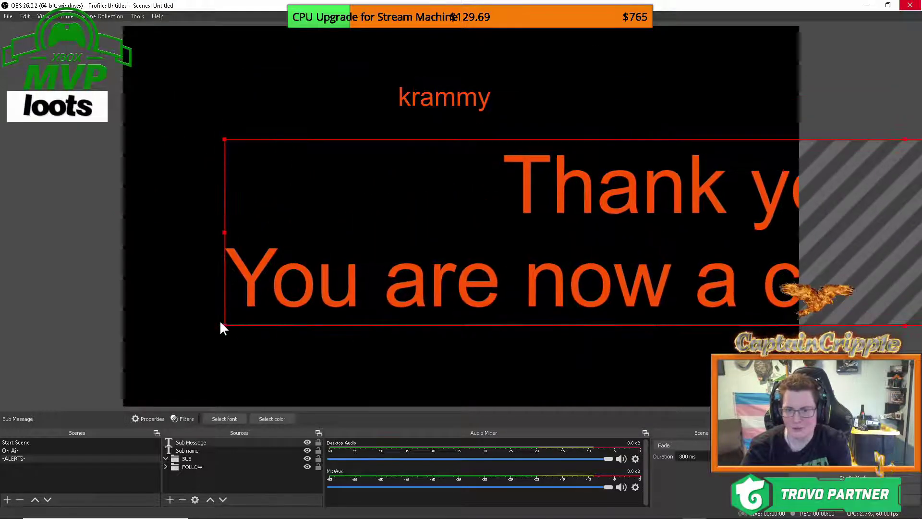
left_click_drag(225, 324, 374, 256)
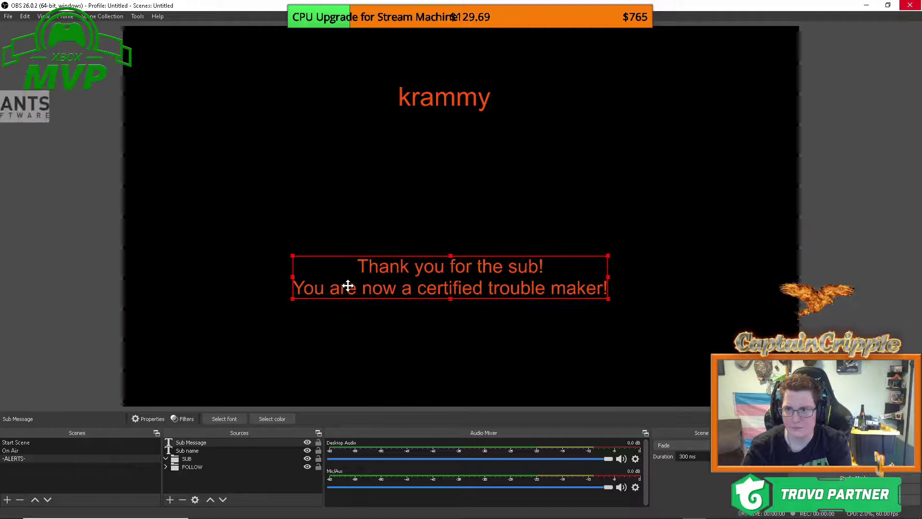
left_click_drag(347, 285, 357, 300)
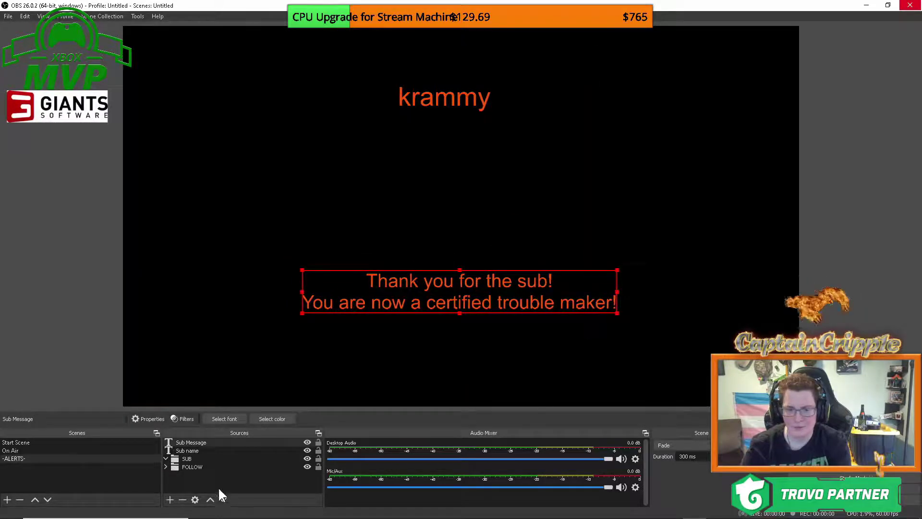
left_click(169, 499)
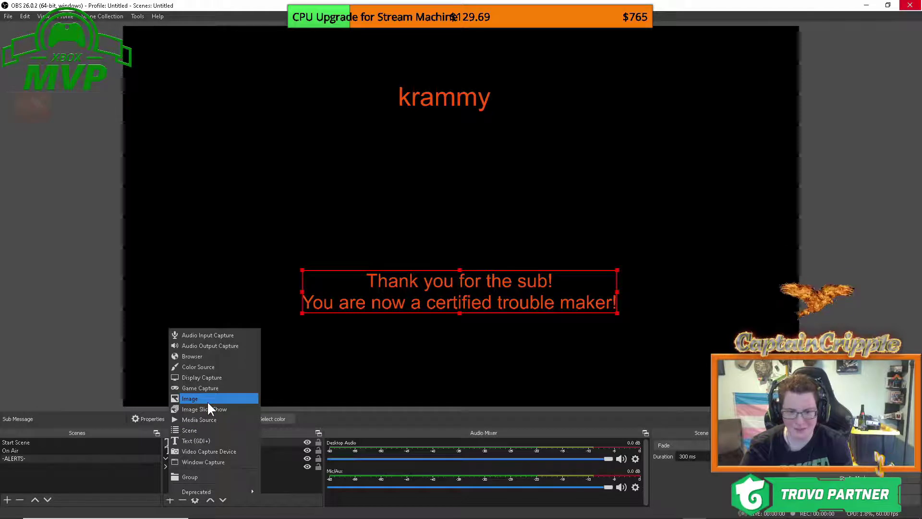
- Create a new media source named Sub Alert
left_click(202, 420)
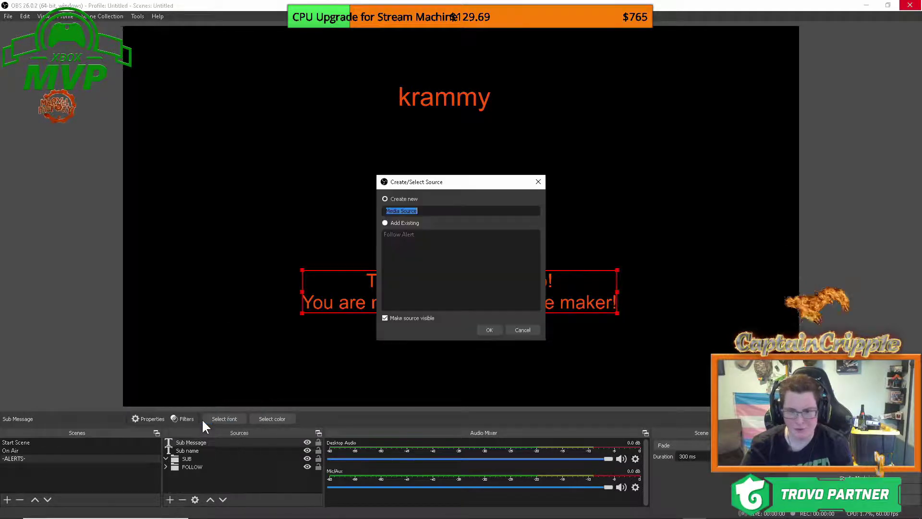
type("Sub Alert")
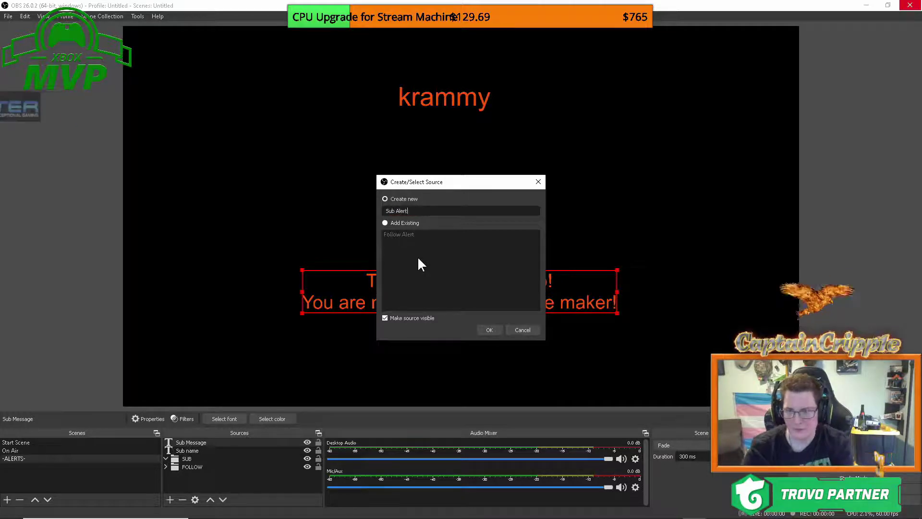
left_click(488, 329)
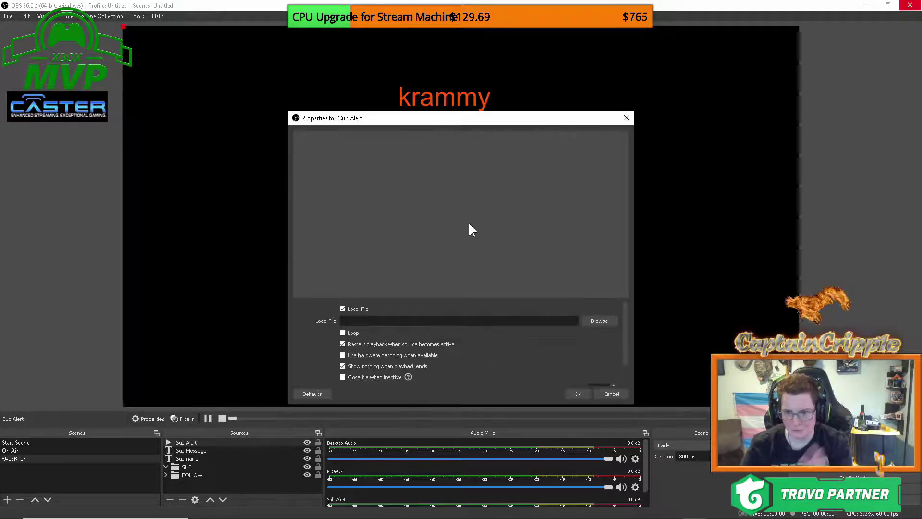
- Load Sub Alert.mp4 from the Trovo alerts > Sub Alert folder as its video
left_click(601, 321)
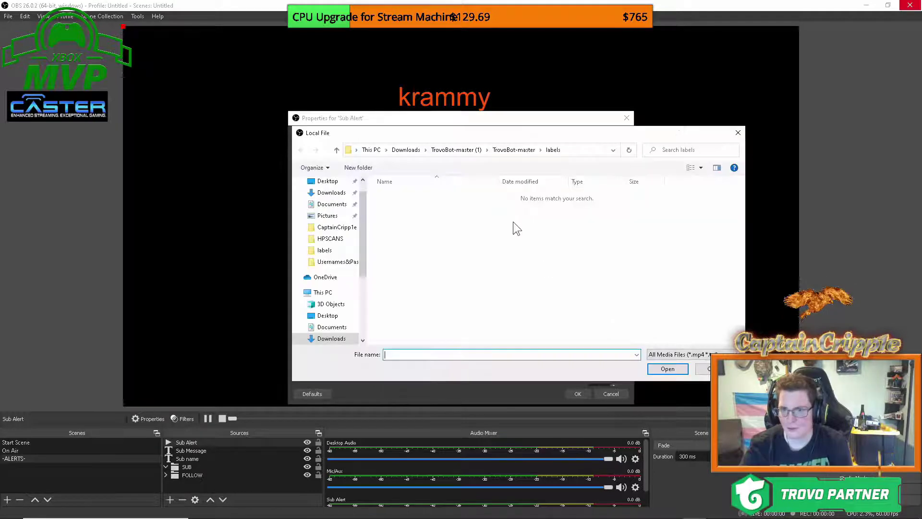
left_click(338, 227)
scroll(488, 250, "down", 3)
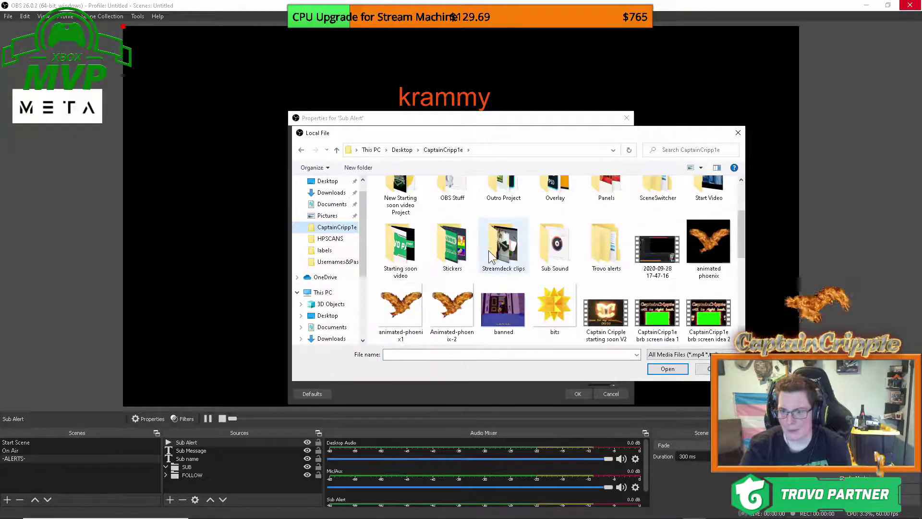
double_click(601, 204)
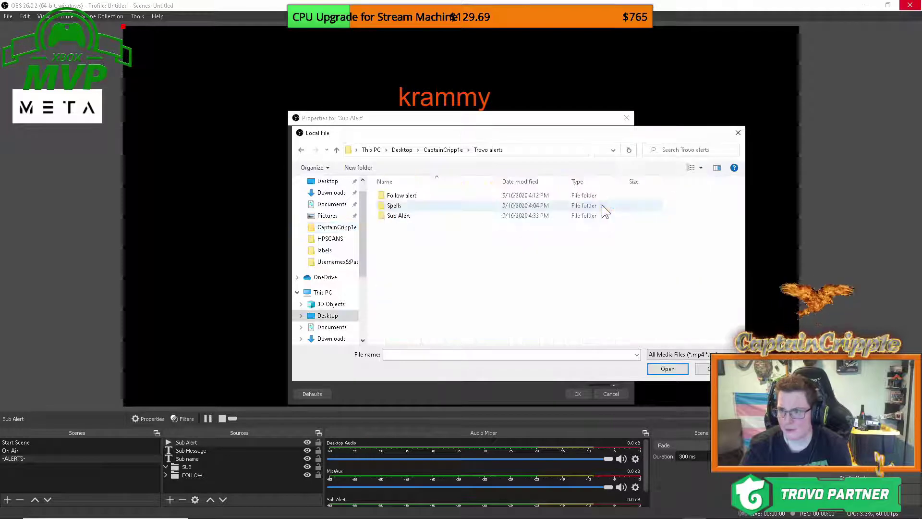
double_click(406, 211)
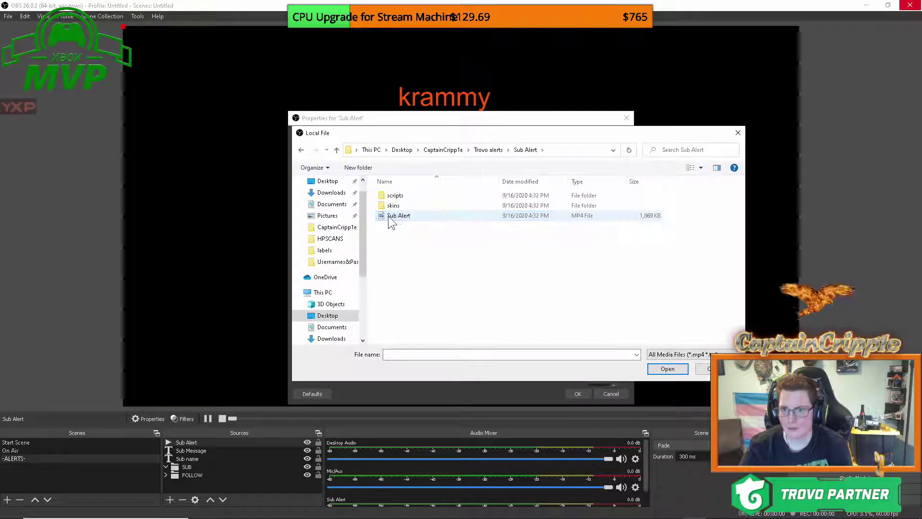
left_click(388, 215)
left_click(664, 371)
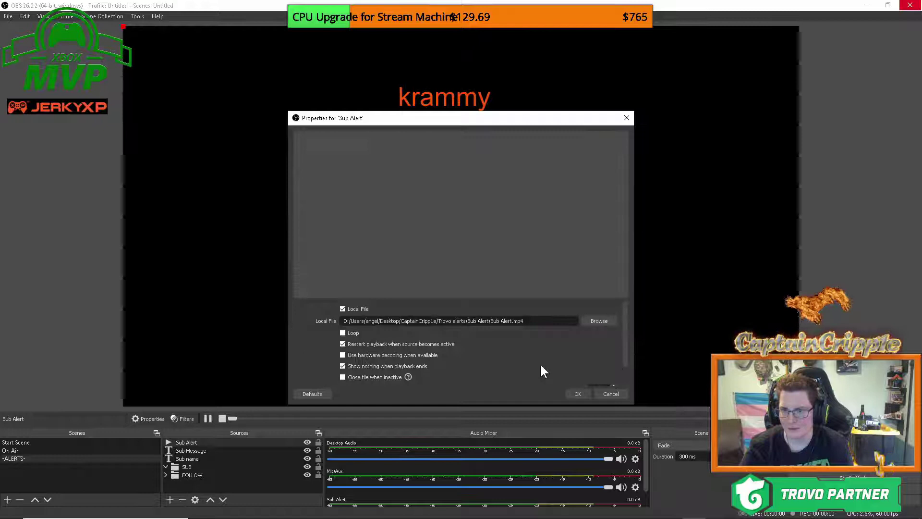
left_click(578, 391)
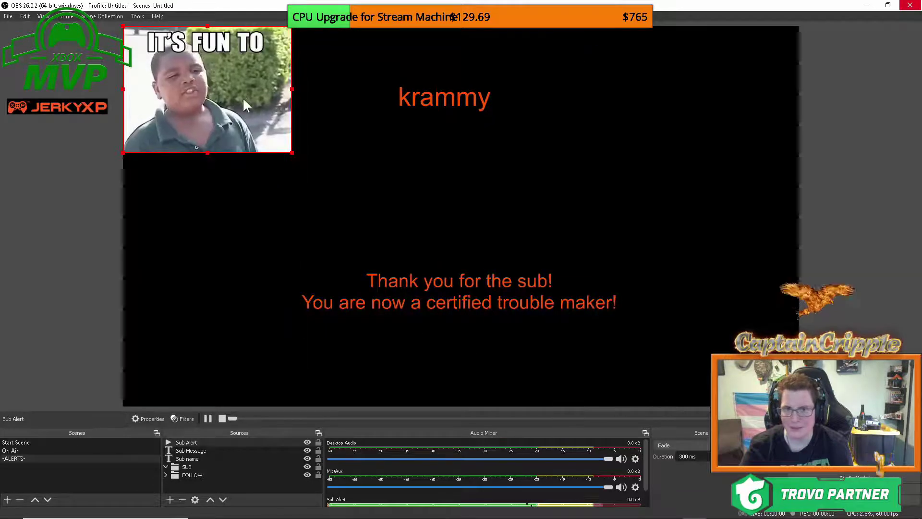
- Centre the Sub Alert video and hide Sub Alert, Sub Message and Sub name
left_click_drag(200, 92, 431, 193)
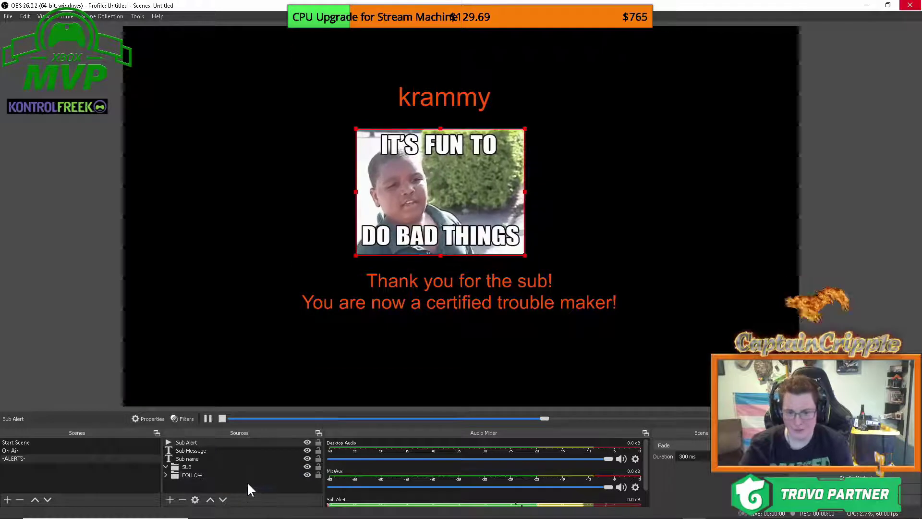
left_click(307, 442)
left_click(307, 450)
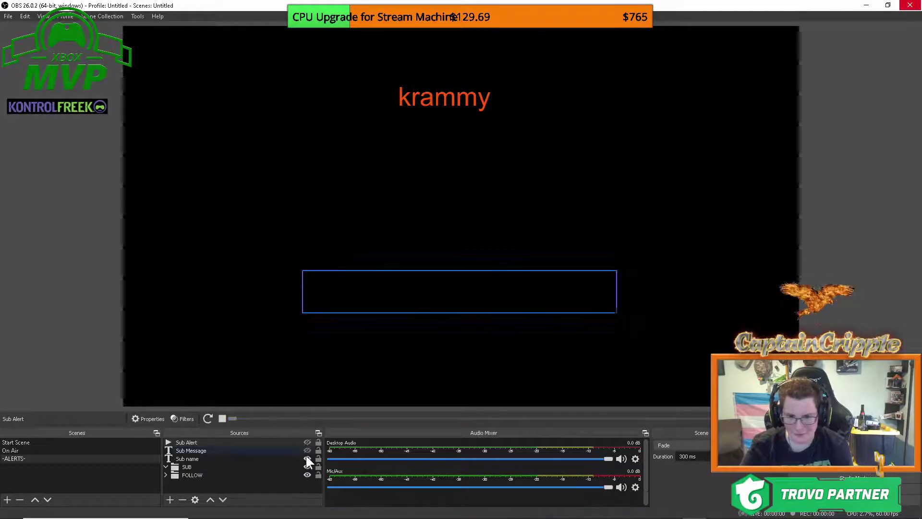
left_click(307, 457)
- Move the three sub sources together into the SUB group
left_click(194, 442)
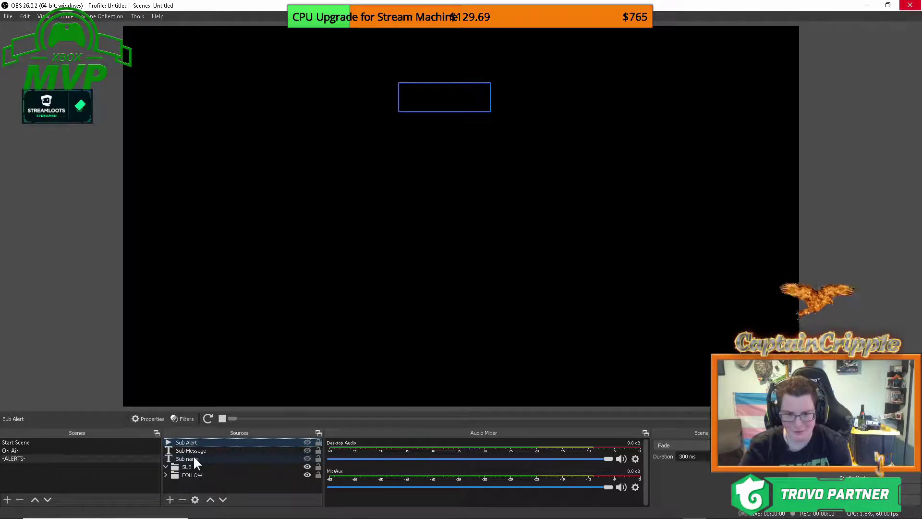
left_click(194, 457, "shift")
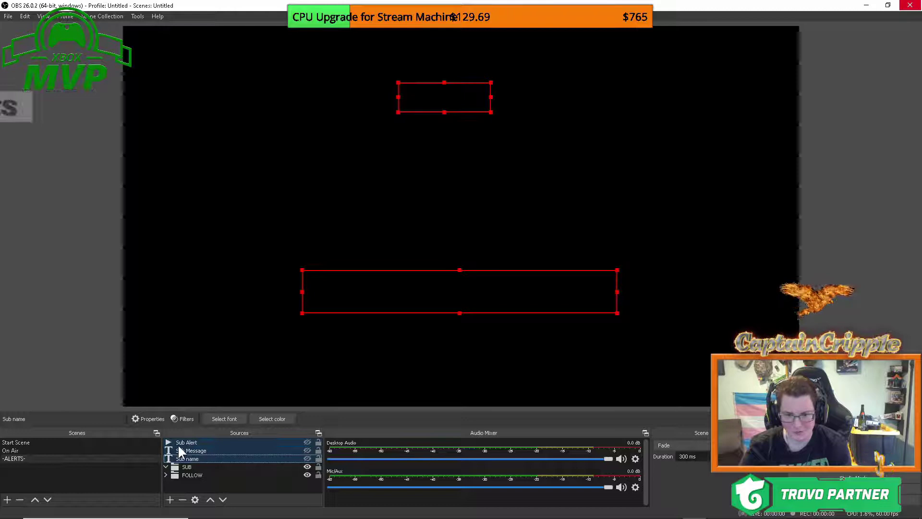
left_click_drag(182, 451, 180, 470)
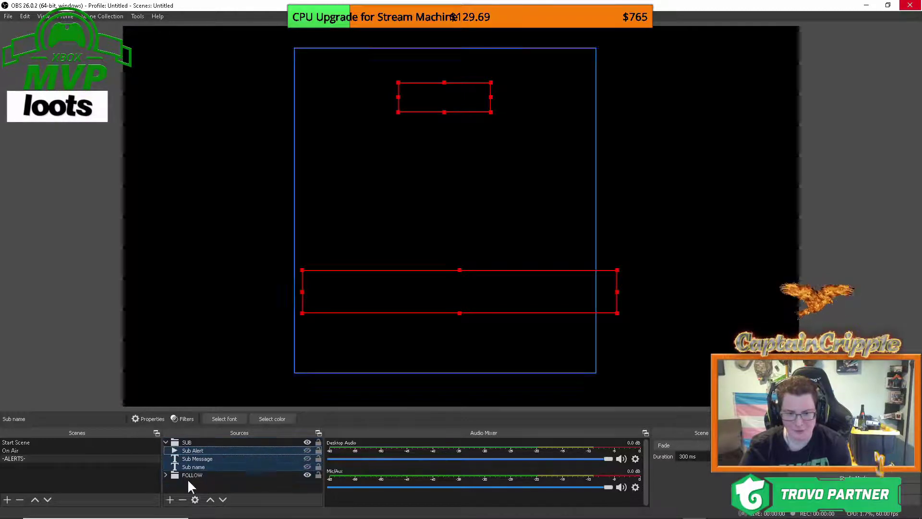
left_click(167, 444)
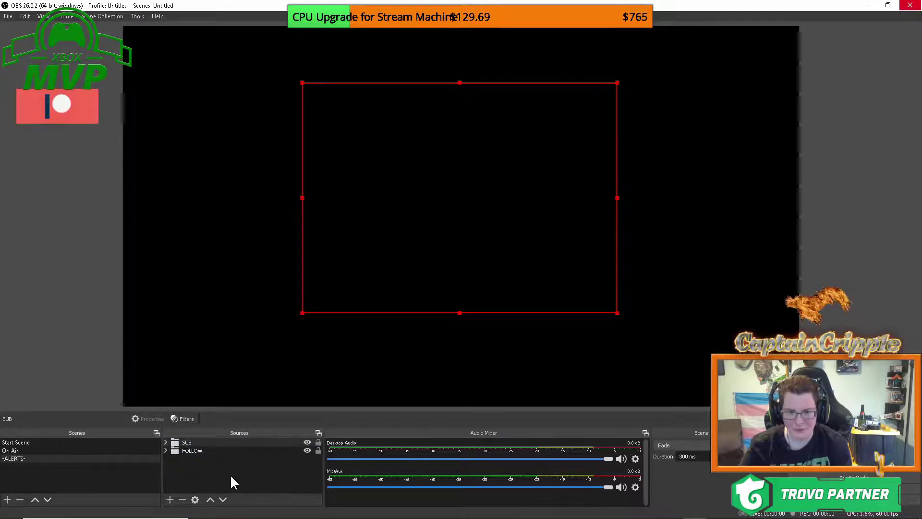
- Add a new group named SPELL to the -ALERTS- scene
left_click(171, 500)
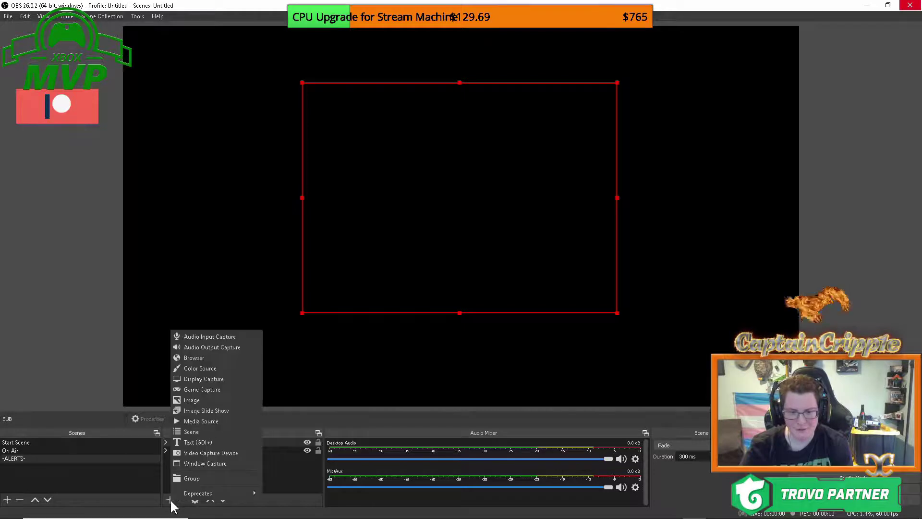
left_click(191, 477)
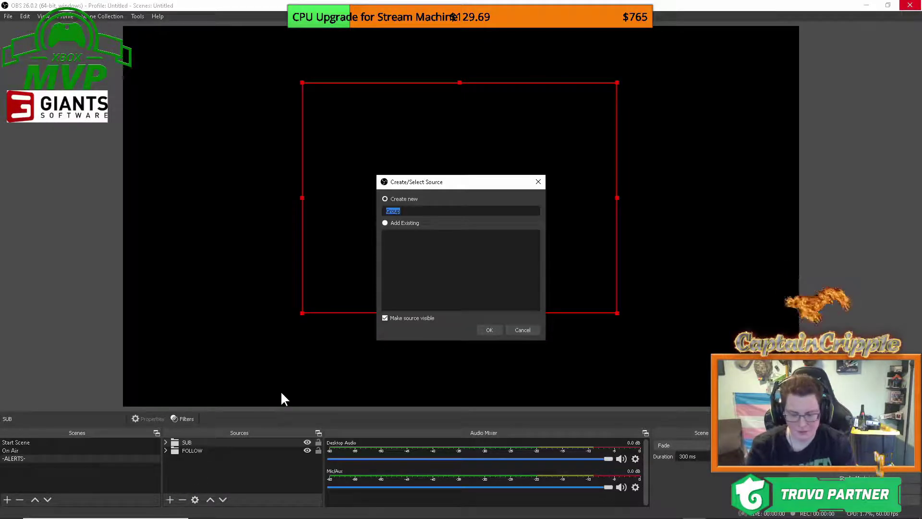
type("SPELL")
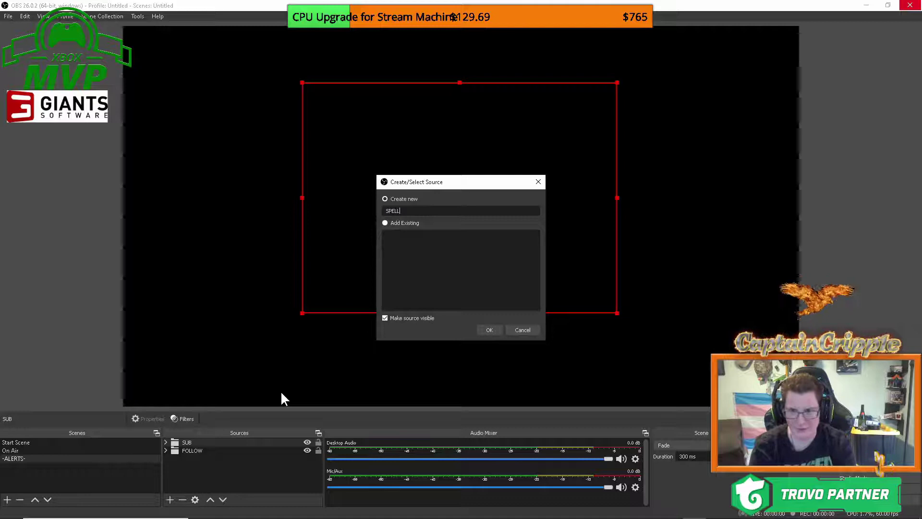
left_click(489, 330)
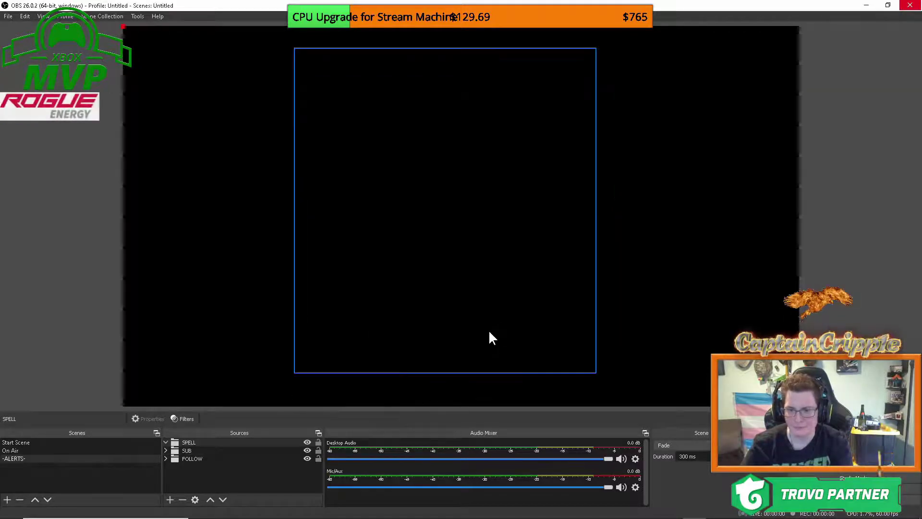
- Start a new Text (GDI+) source named Spell name
left_click(170, 498)
left_click(197, 441)
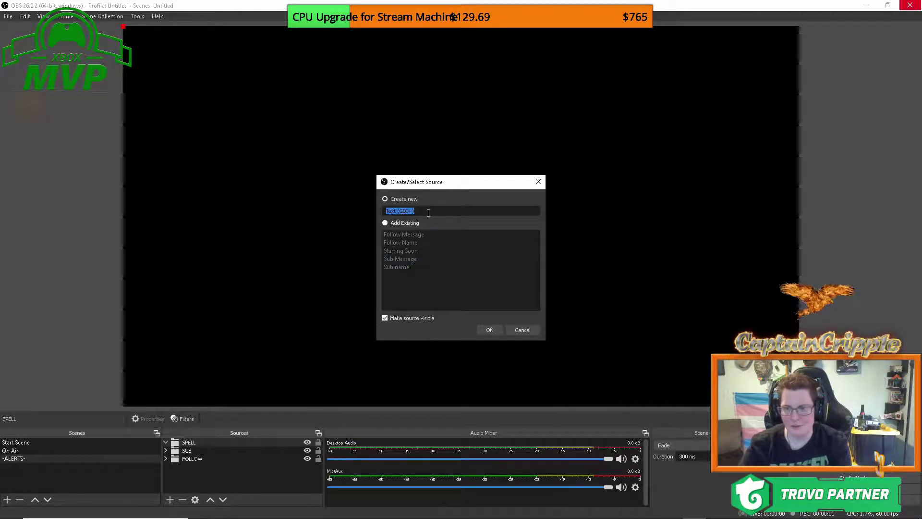
type("Sp")
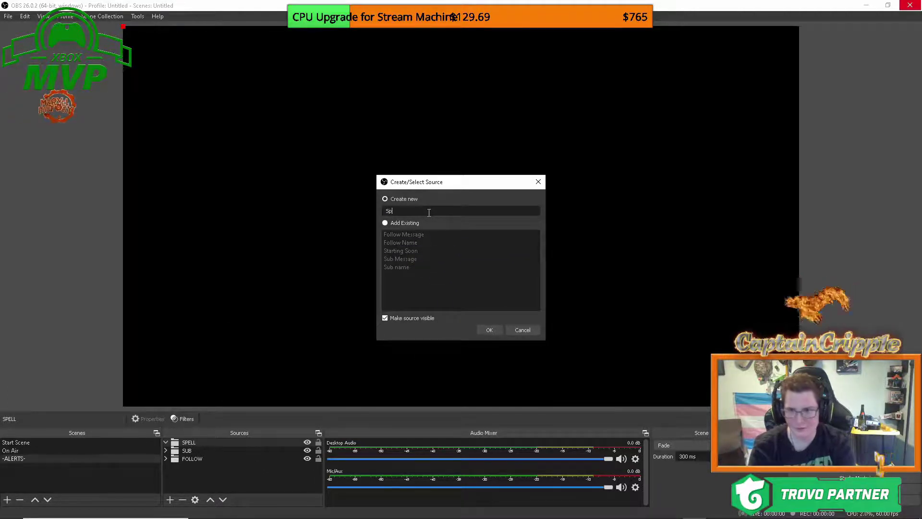
type("ell name")
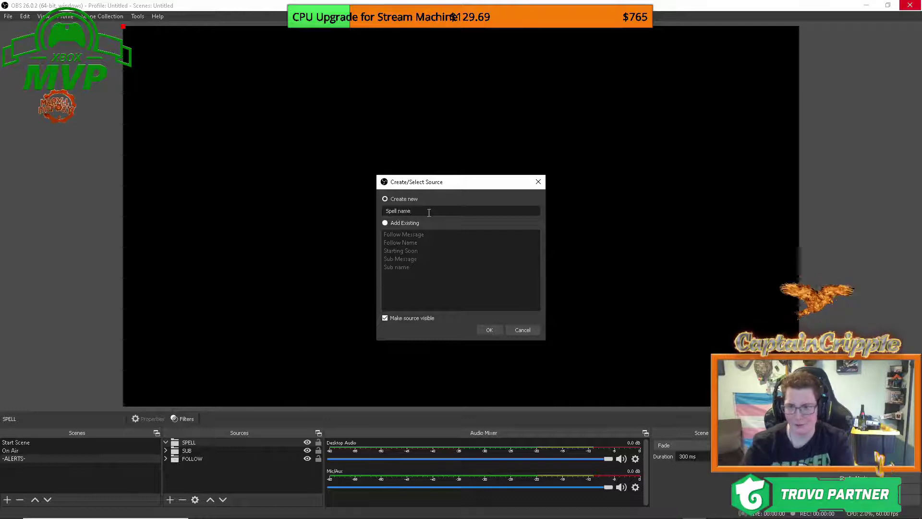
- Make Spell name read from Downloads > TrovoBot-master > labels > latest-spell
left_click(489, 330)
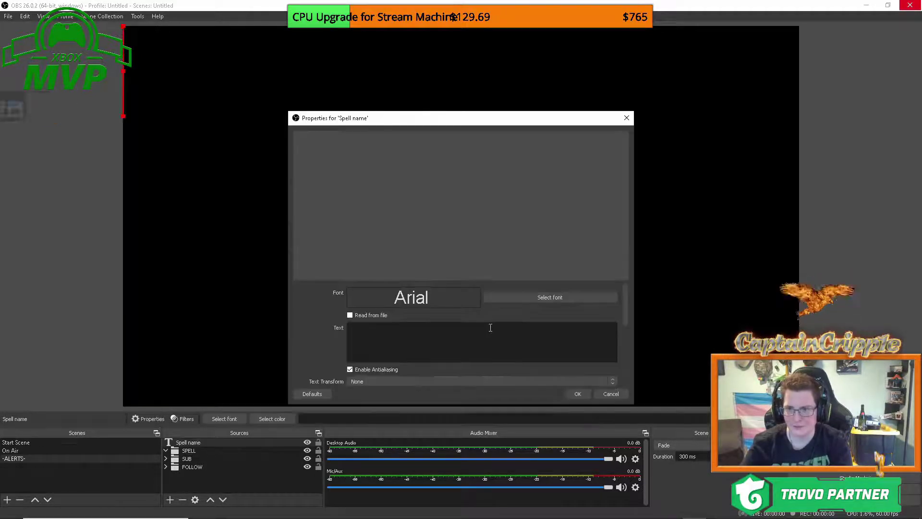
left_click(349, 315)
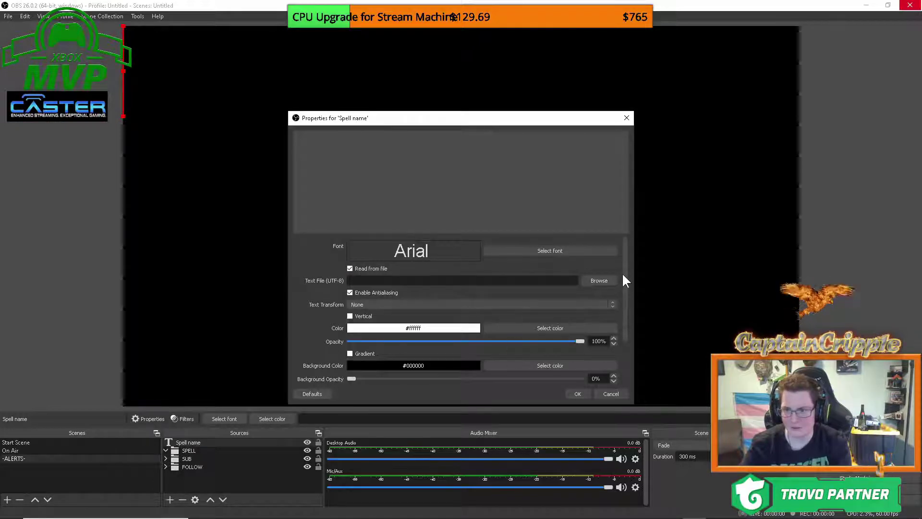
left_click(607, 280)
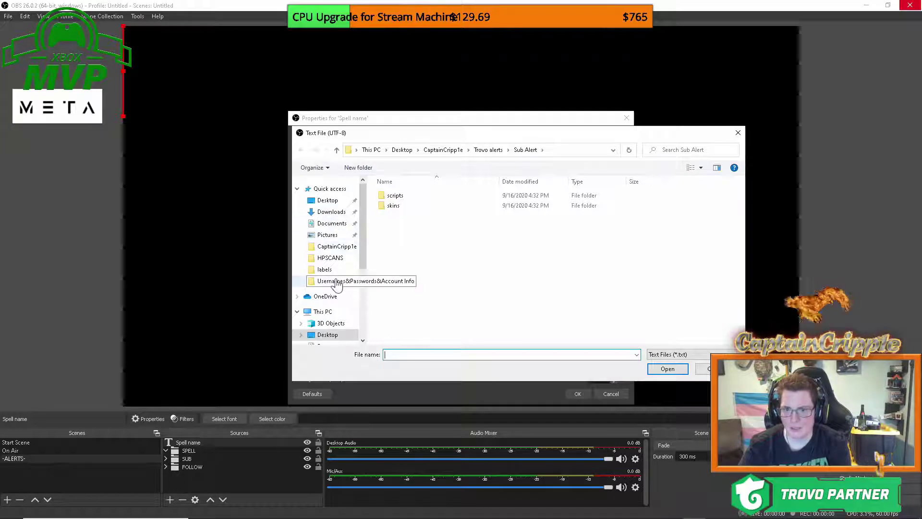
left_click(330, 212)
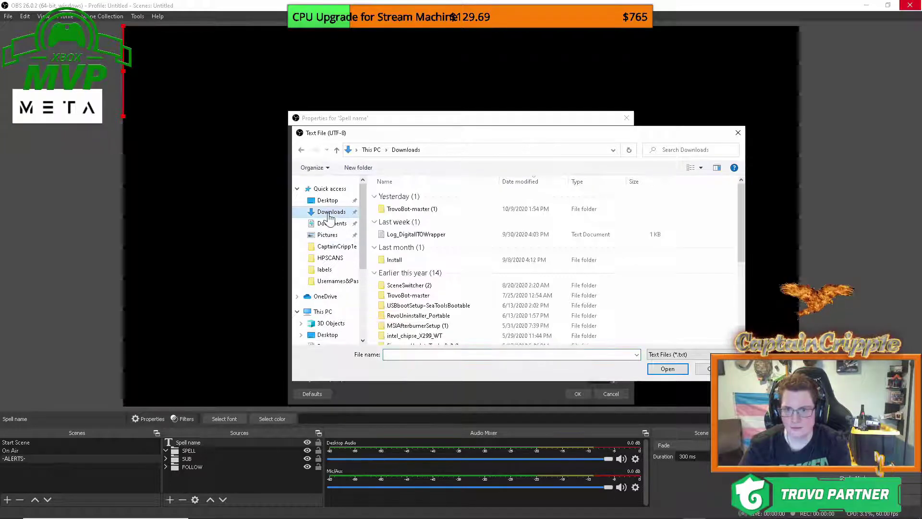
double_click(414, 210)
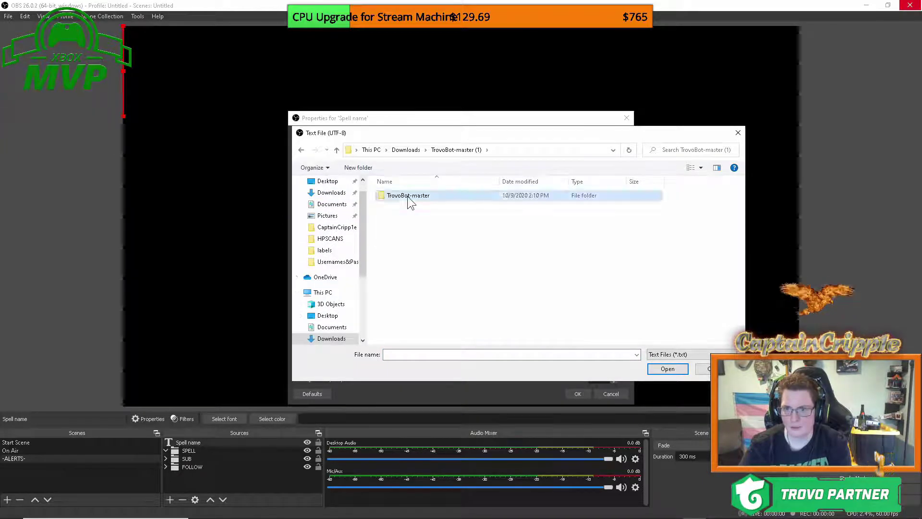
double_click(407, 197)
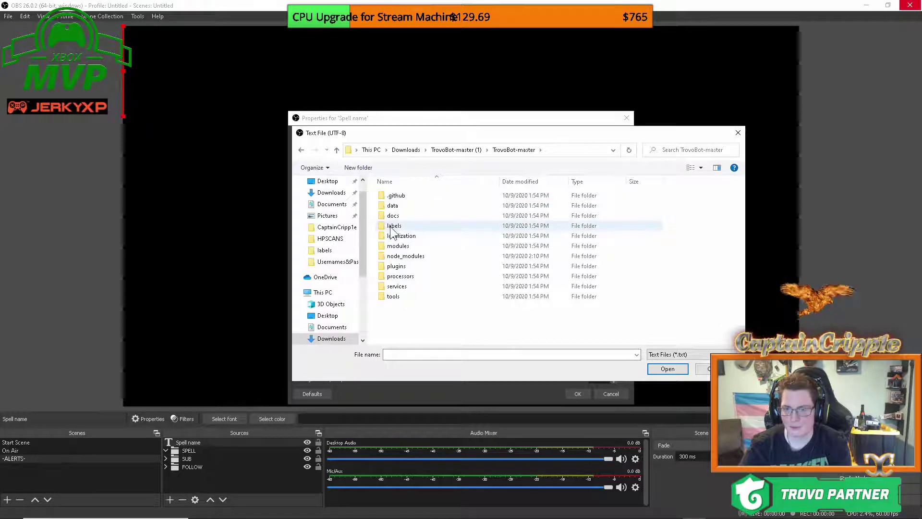
double_click(393, 225)
left_click(409, 227)
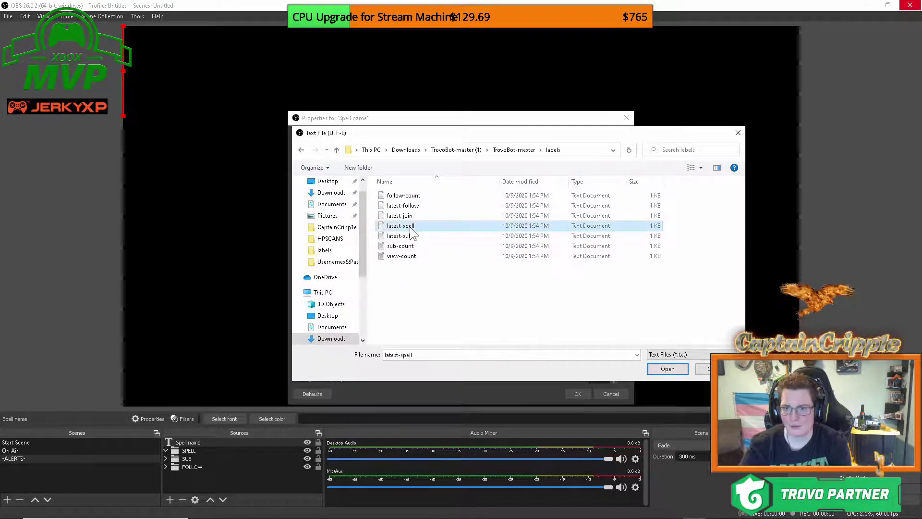
left_click(666, 369)
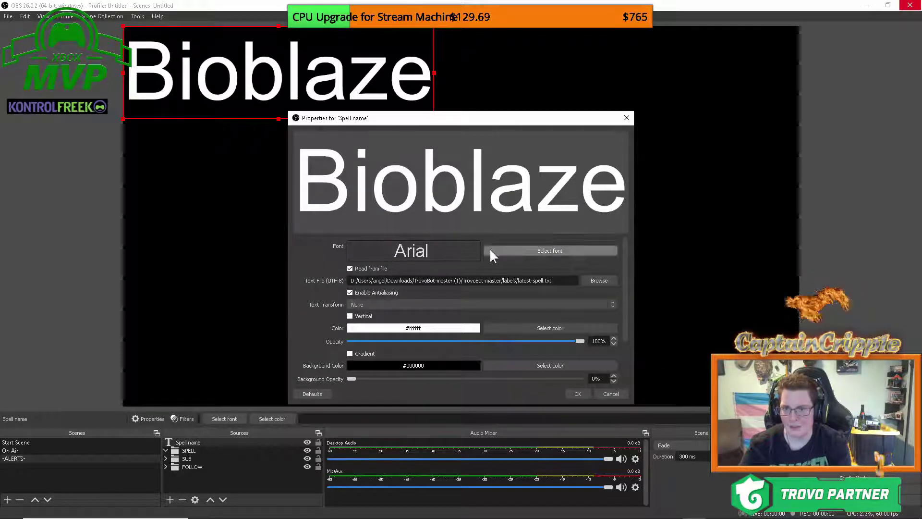
- Colour the Spell name text orange and apply the settings
left_click(513, 328)
left_click(389, 228)
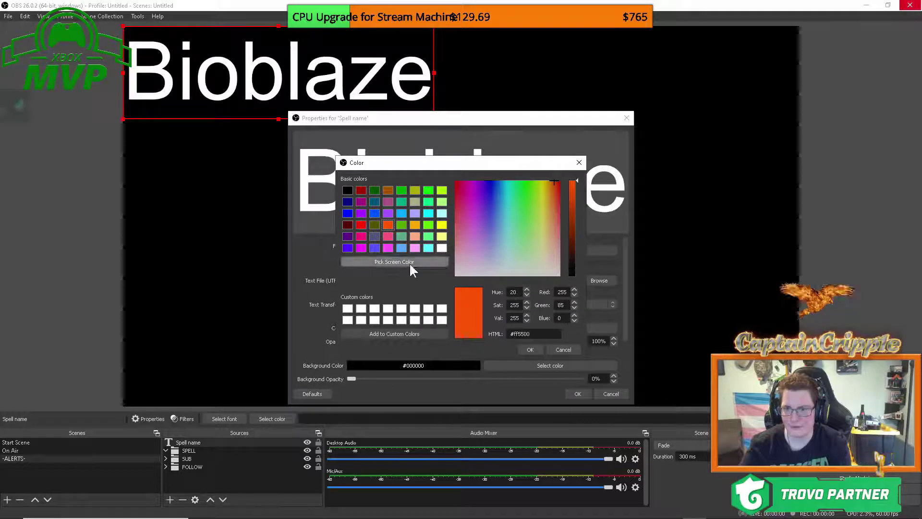
left_click(527, 349)
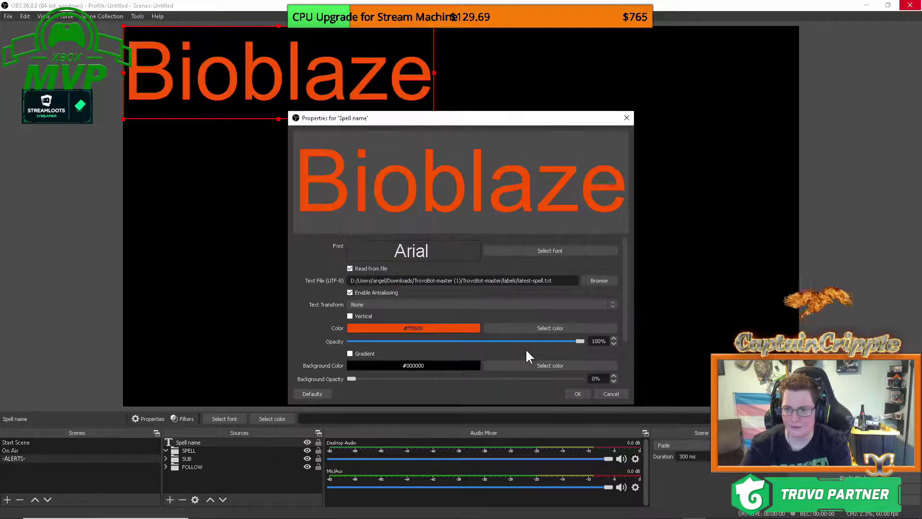
left_click(576, 393)
- Scale the orange Bioblaze text down and place it near the top centre
left_click_drag(246, 86, 366, 144)
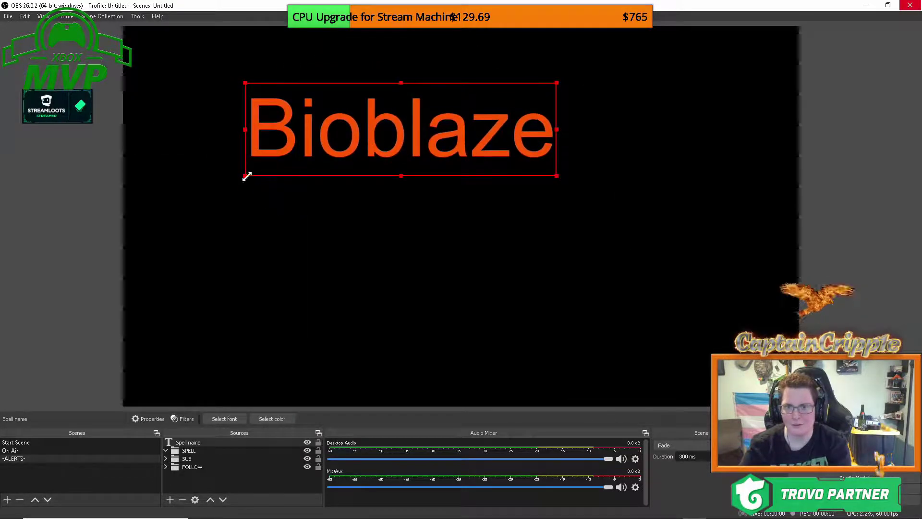
left_click_drag(245, 175, 423, 102)
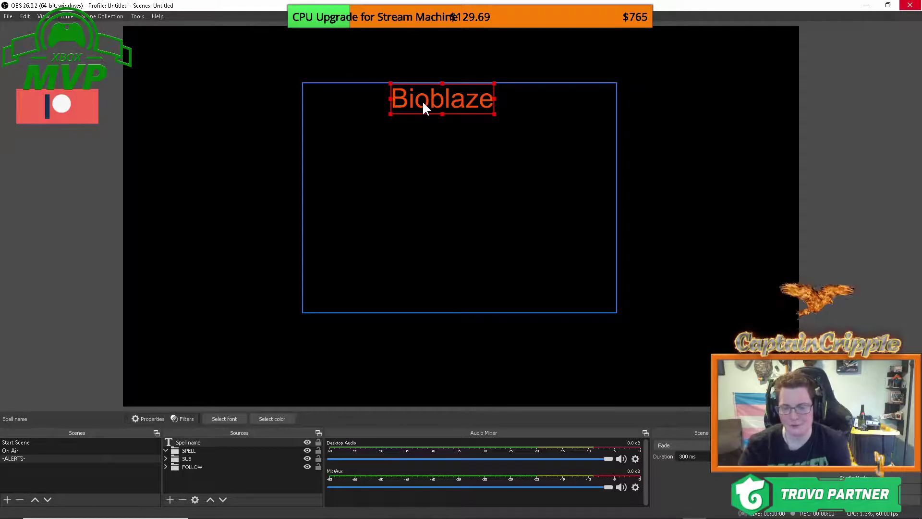
- Add a Spell Message text source reading "Thank you for the spells!"
left_click(170, 498)
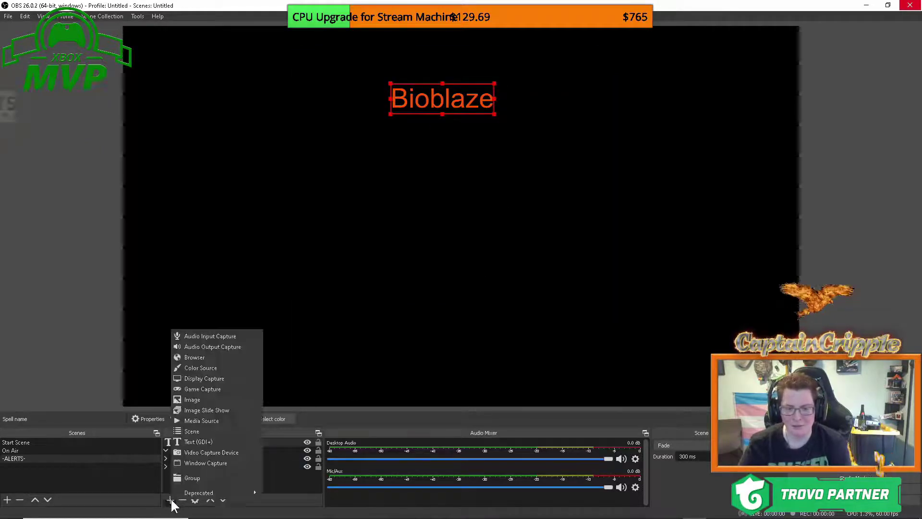
left_click(199, 442)
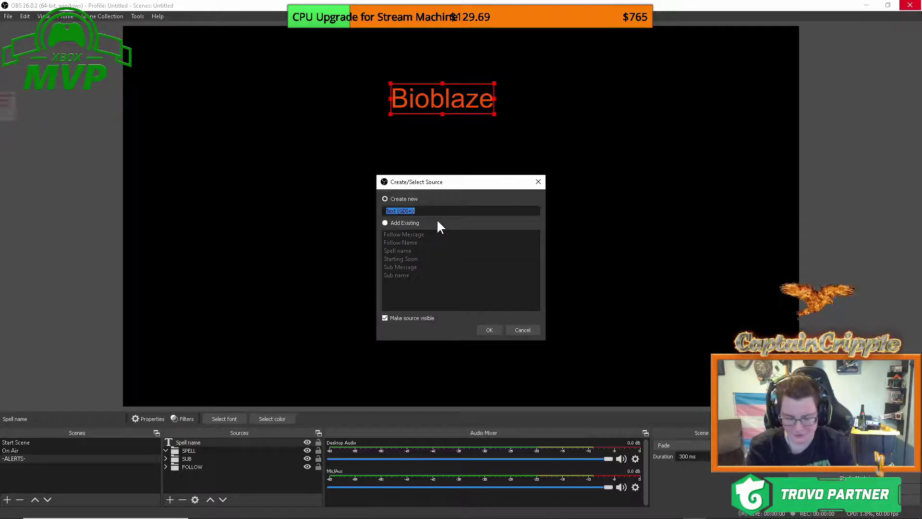
type("Spell ")
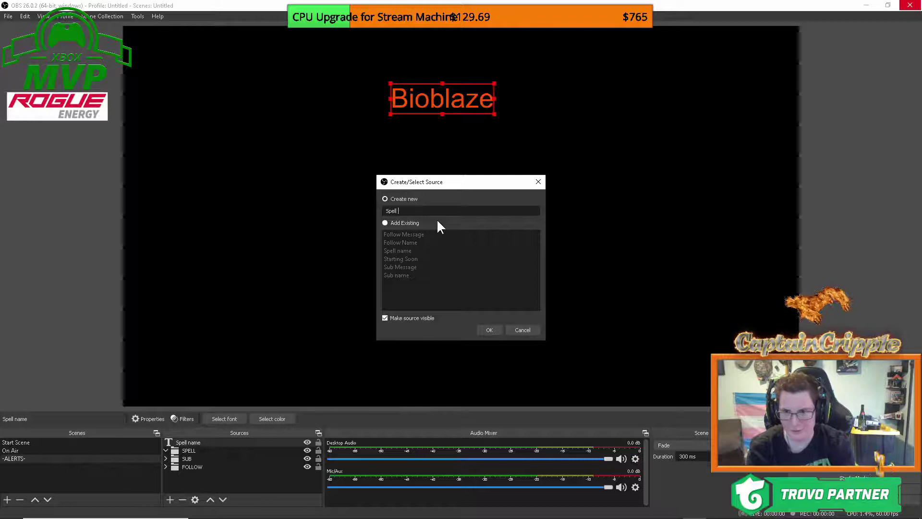
type("Message")
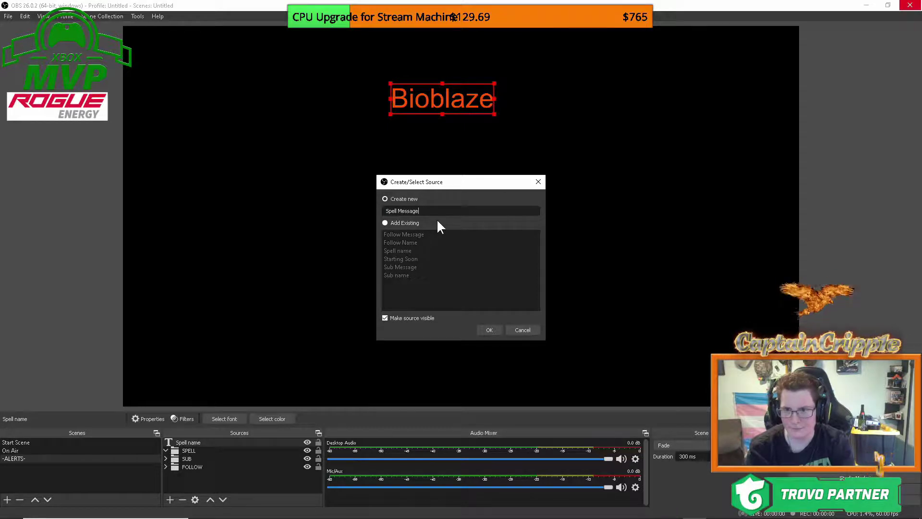
left_click(488, 328)
left_click(408, 346)
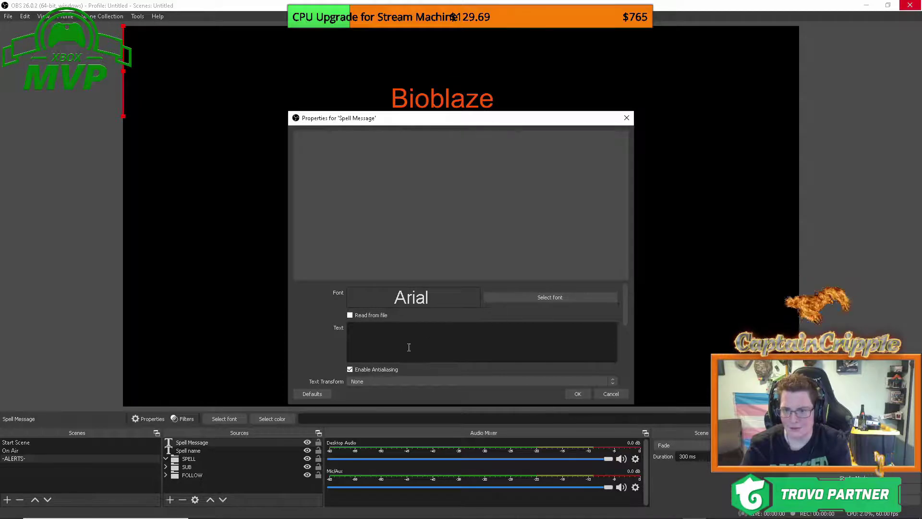
type("Thank ")
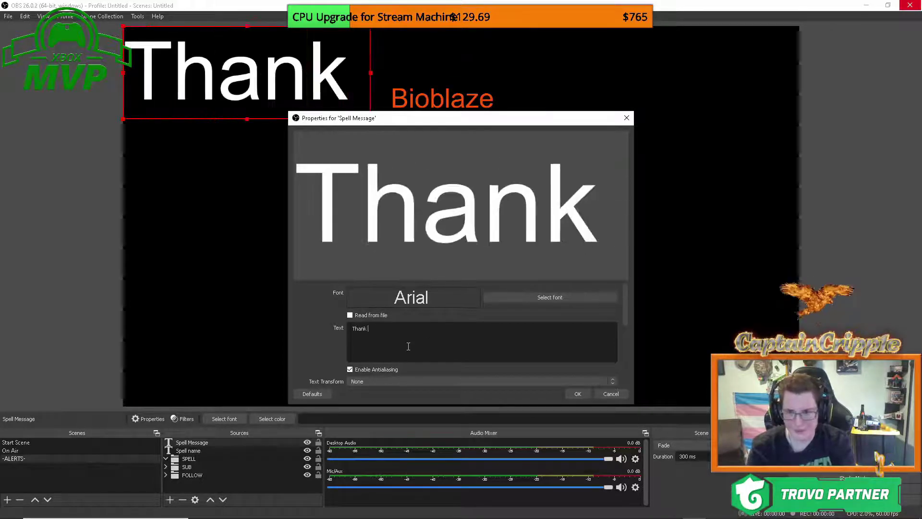
type("you for the spells!")
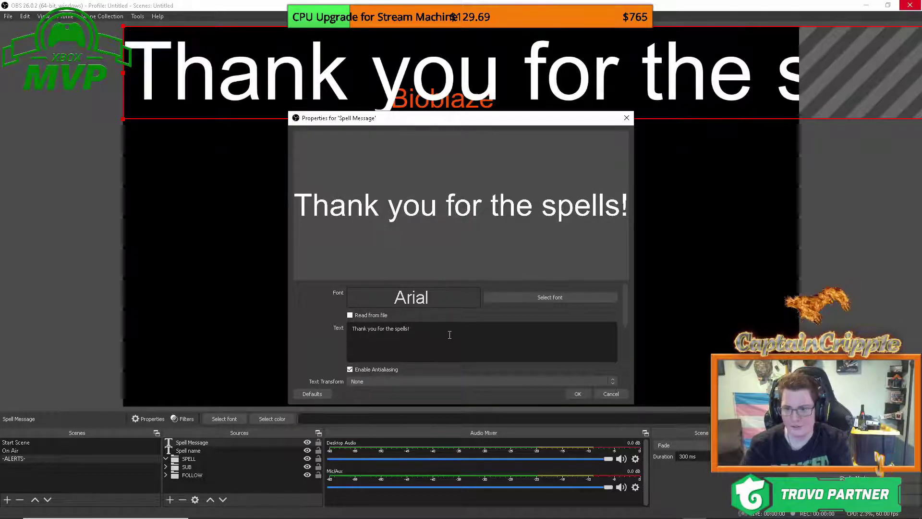
scroll(449, 334, "down", 5)
- Colour the message orange, then shrink it and place it below Bioblaze
left_click(513, 342)
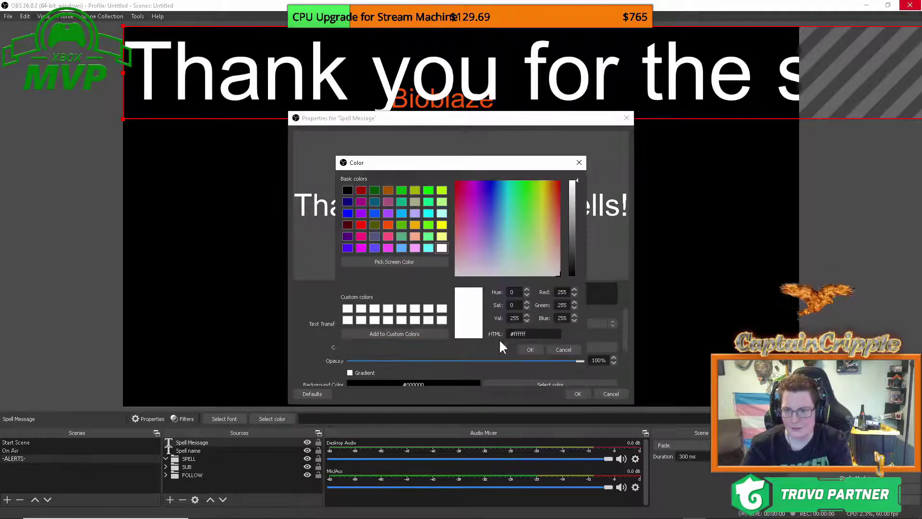
left_click(388, 224)
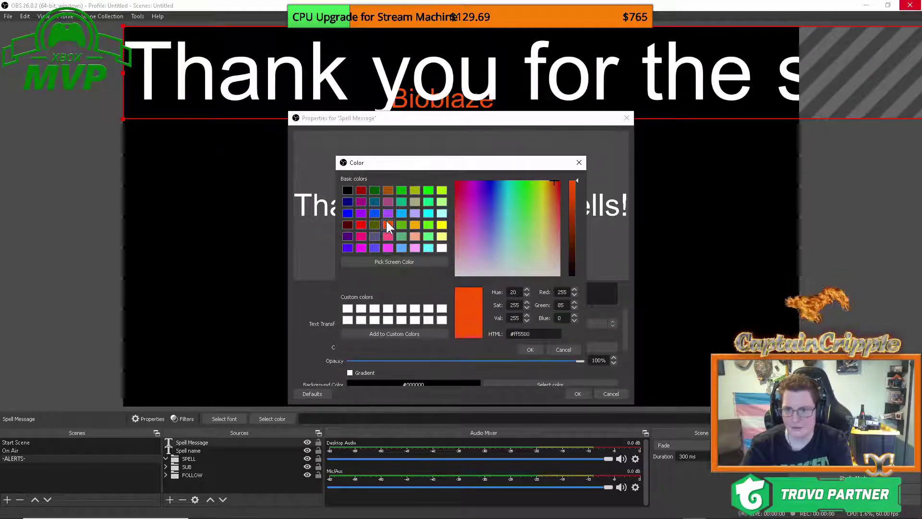
left_click(535, 348)
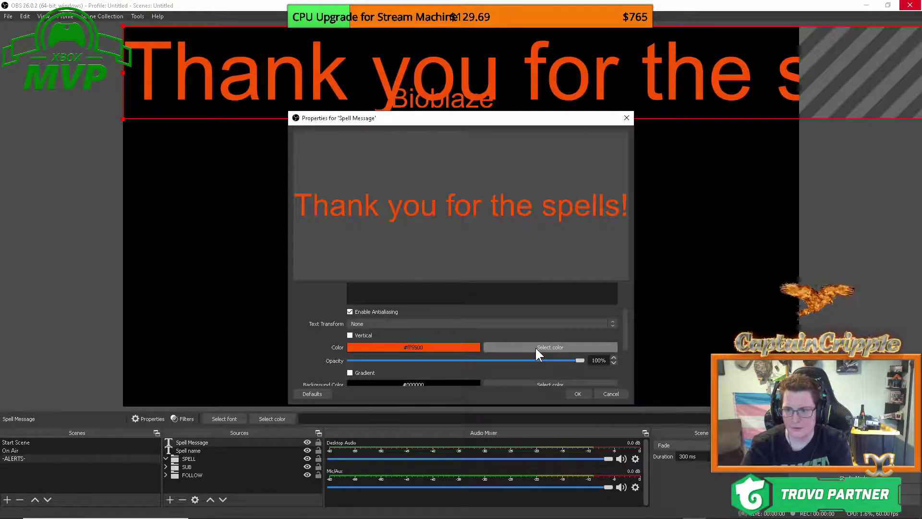
left_click(581, 393)
left_click_drag(196, 76, 300, 186)
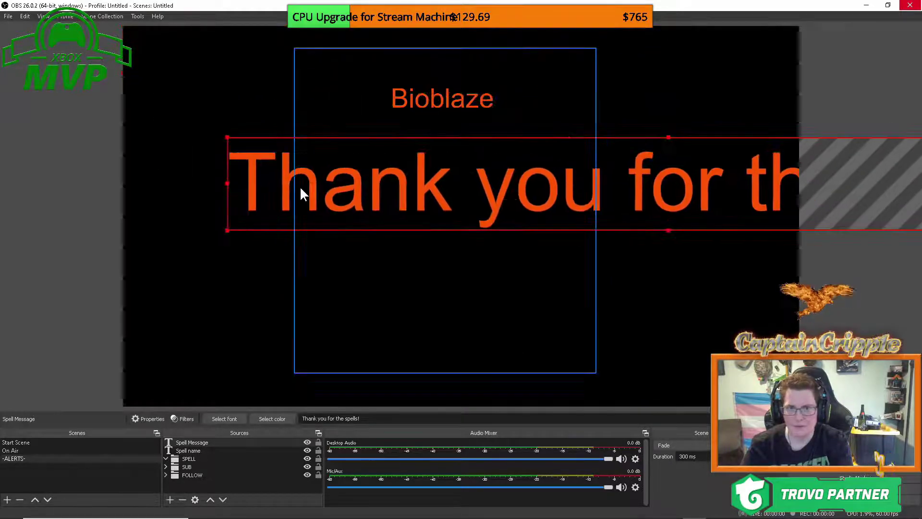
left_click_drag(227, 231, 385, 279)
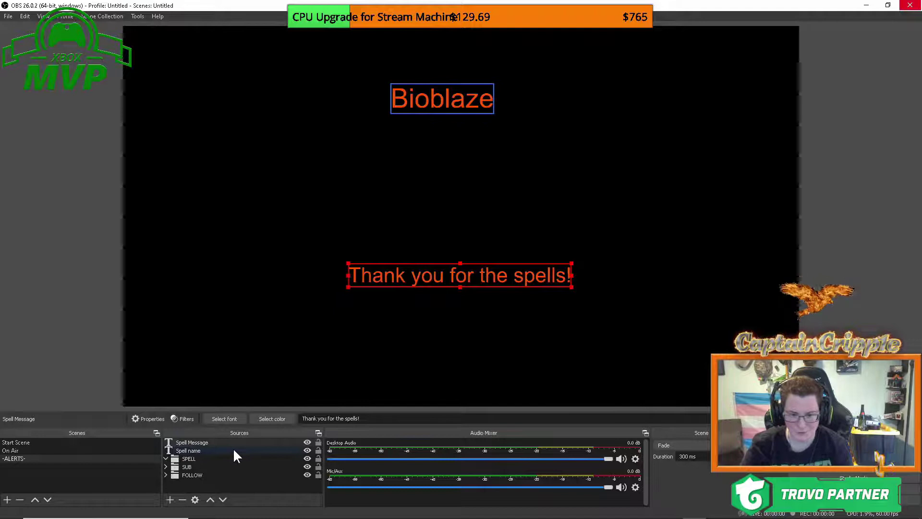
- Create a media source named Spell Alert and browse for its video file
left_click(171, 498)
left_click(199, 420)
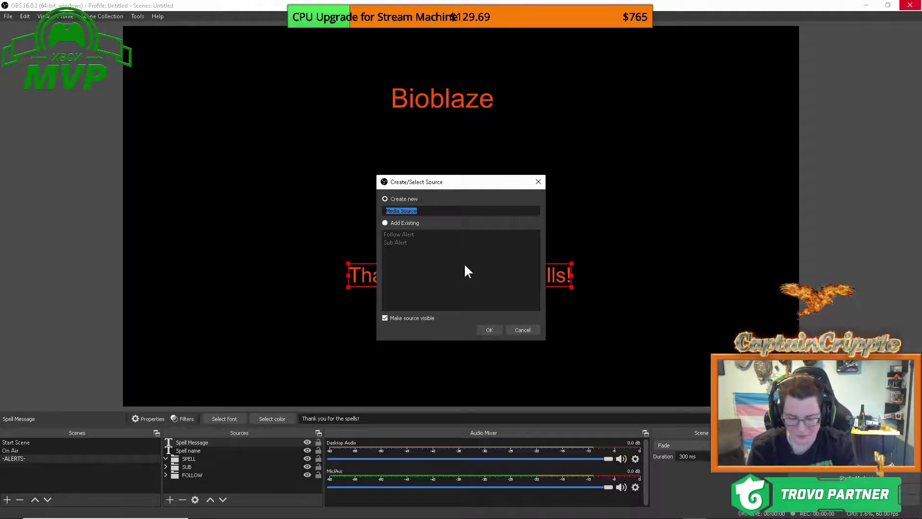
type("Spell alert")
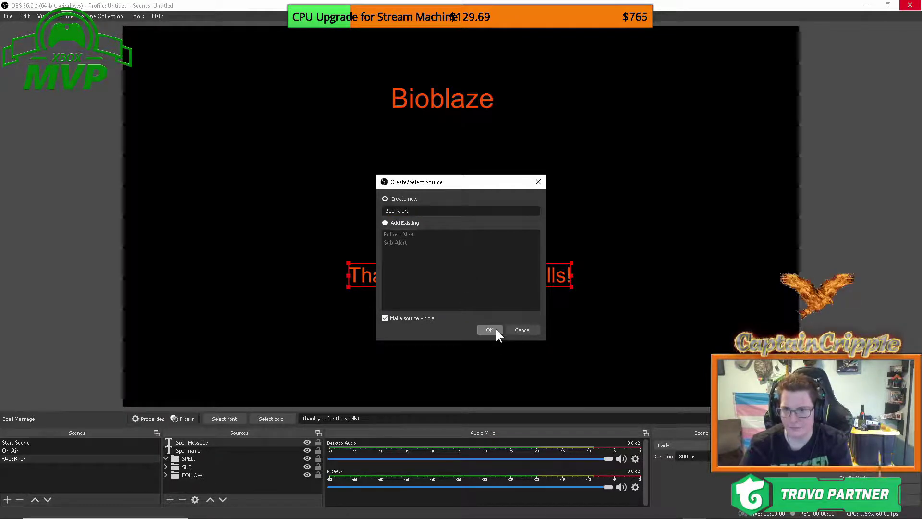
left_click(495, 329)
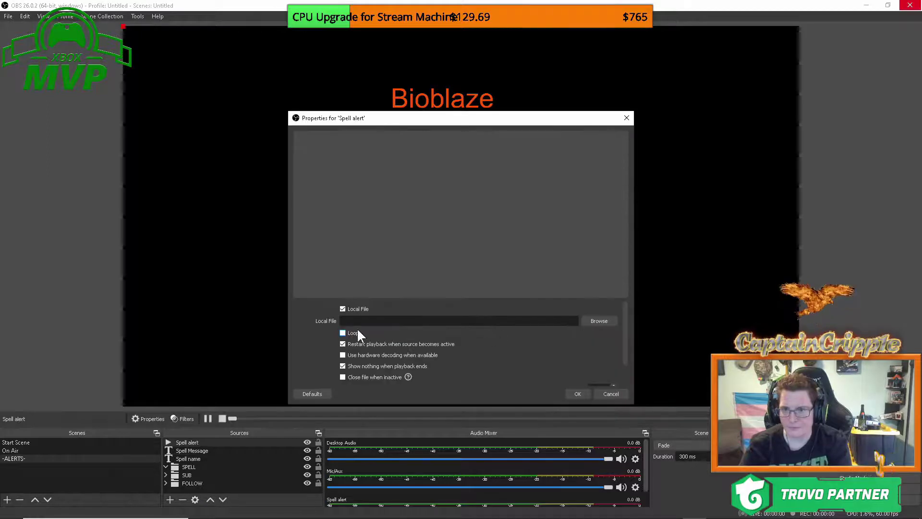
left_click(603, 320)
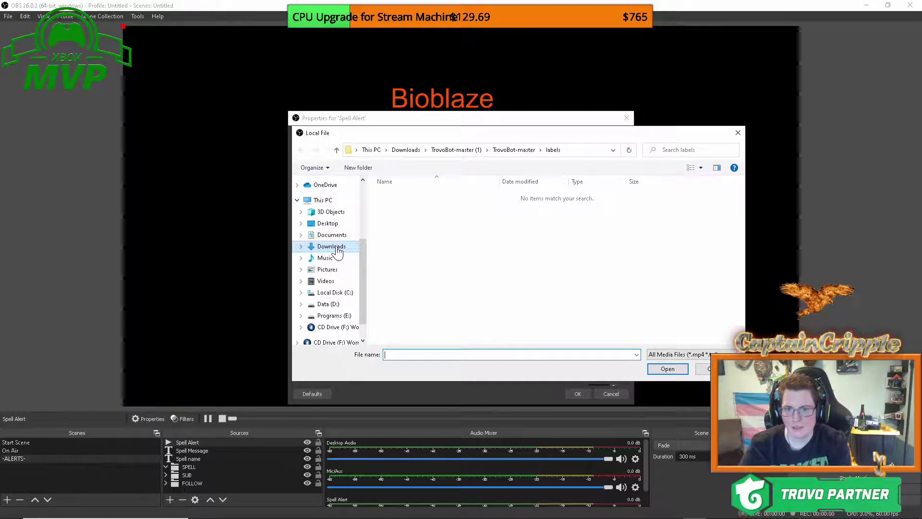
- Choose Spells.mp4 from Desktop > Trovo alerts > Spells as the Spell Alert video
left_click(327, 225)
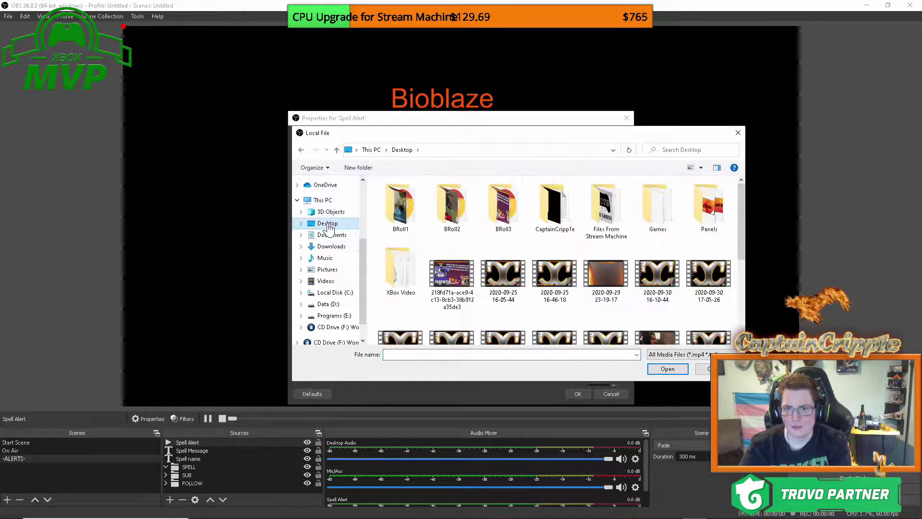
double_click(547, 204)
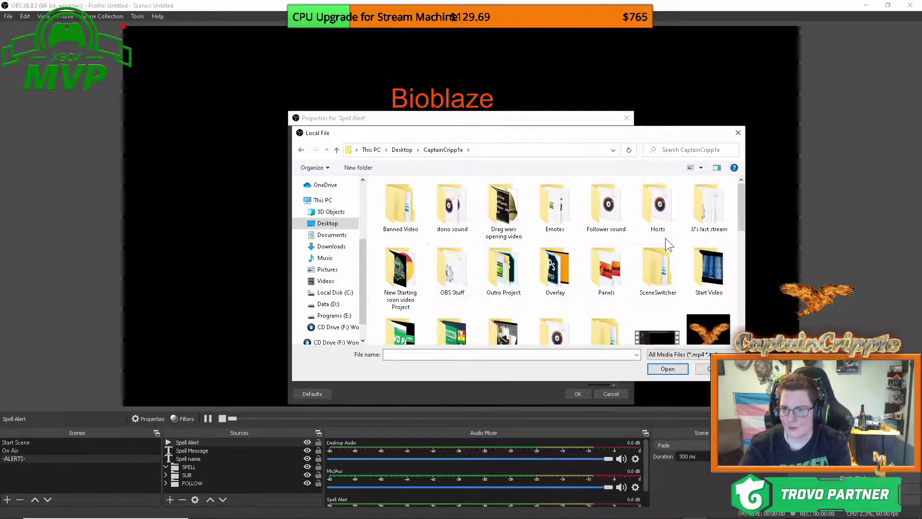
scroll(474, 273, "down", 2)
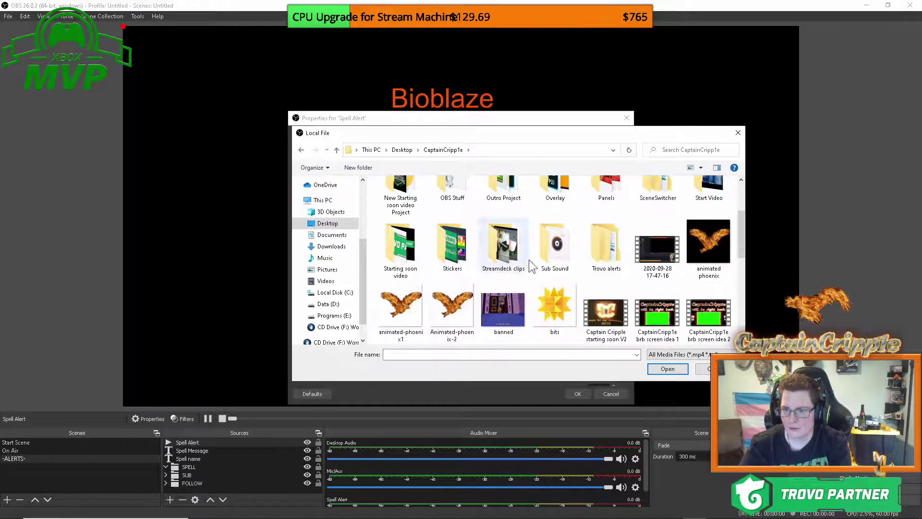
double_click(613, 249)
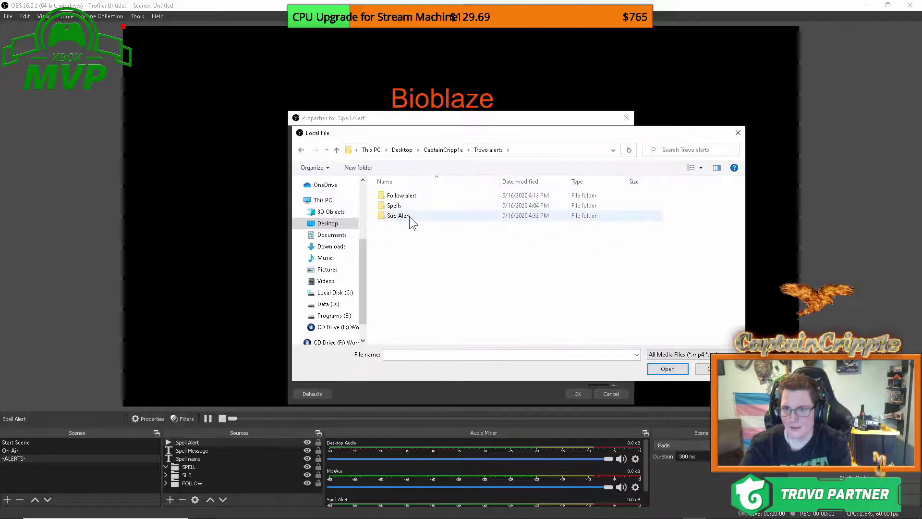
double_click(401, 205)
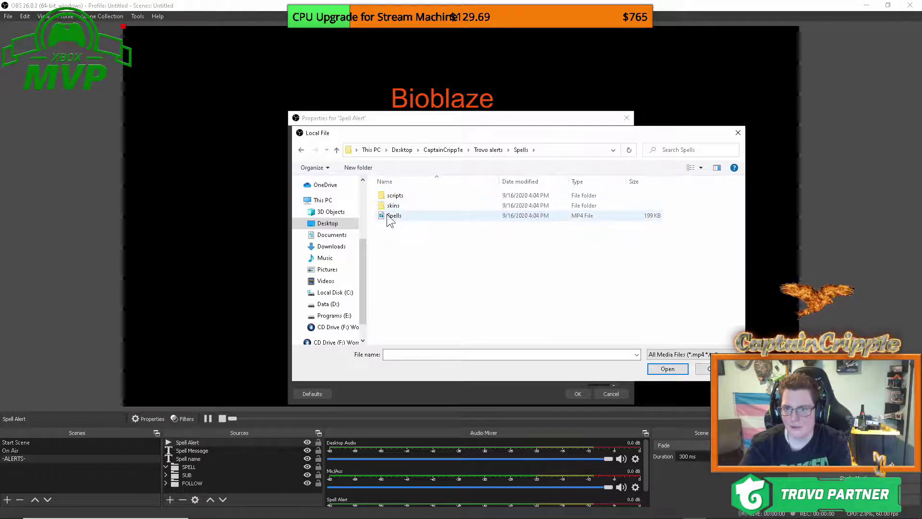
left_click(401, 215)
left_click(667, 369)
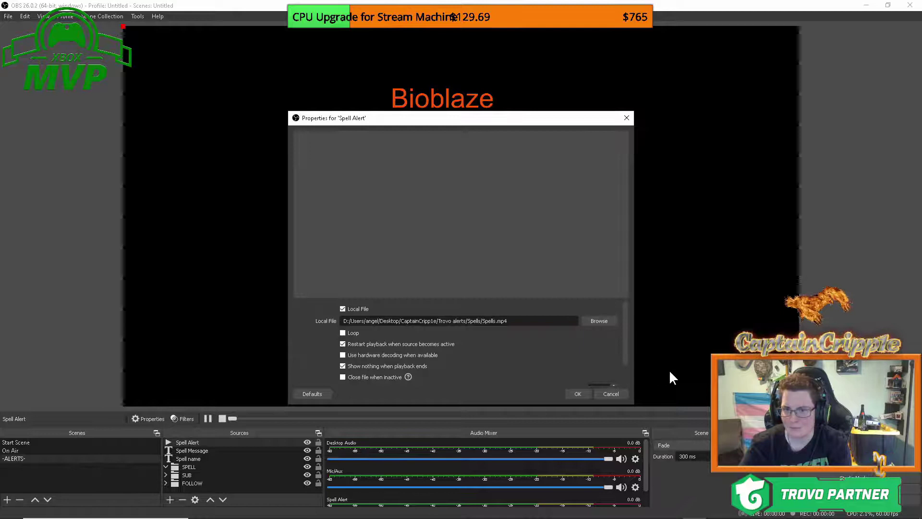
- Scale the wand video down between the Bioblaze name and the thank-you message
left_click(578, 392)
left_click_drag(204, 323, 309, 307)
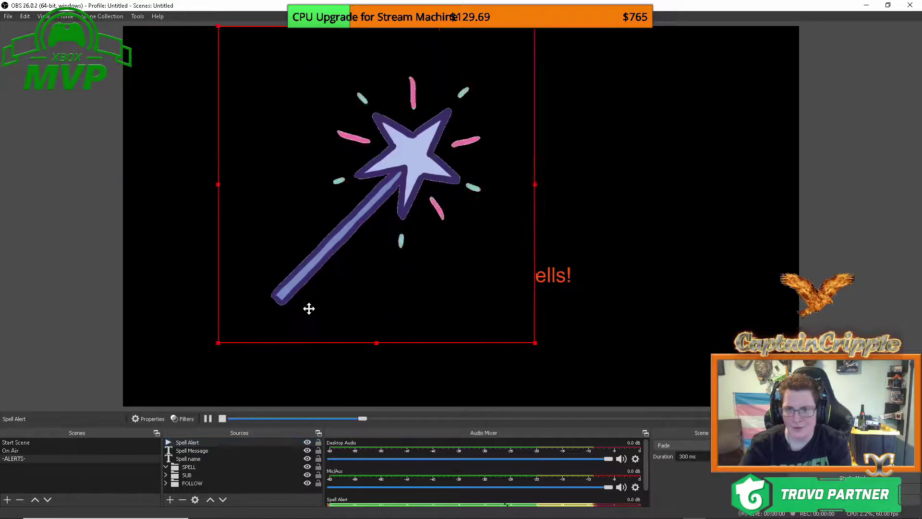
left_click_drag(222, 341, 444, 194)
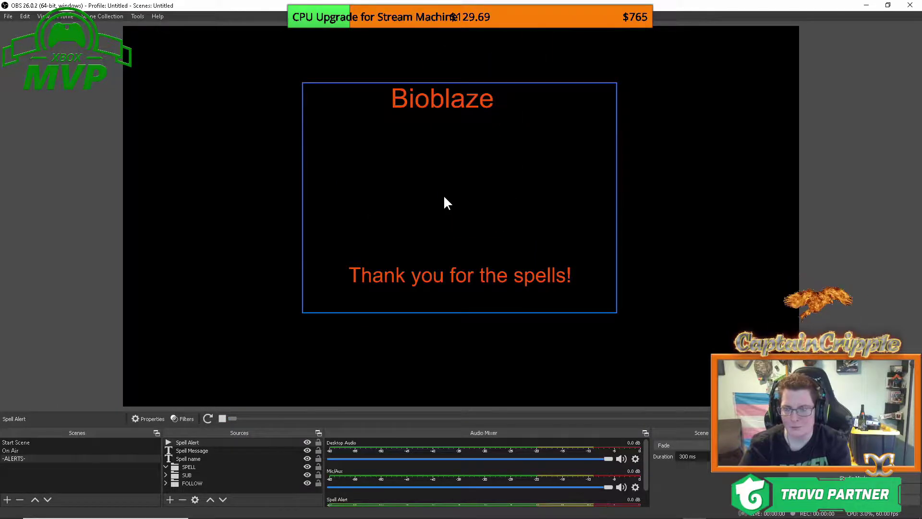
left_click(308, 442)
left_click(307, 442)
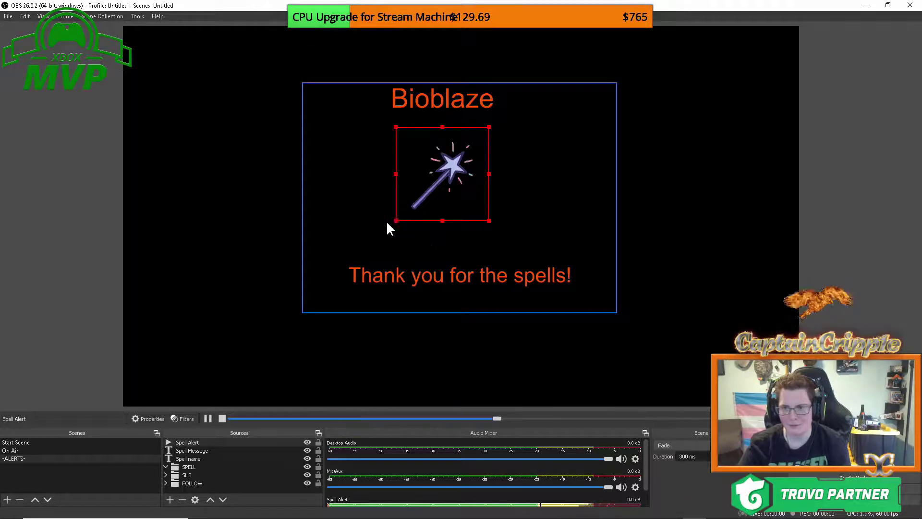
left_click_drag(395, 220, 374, 242)
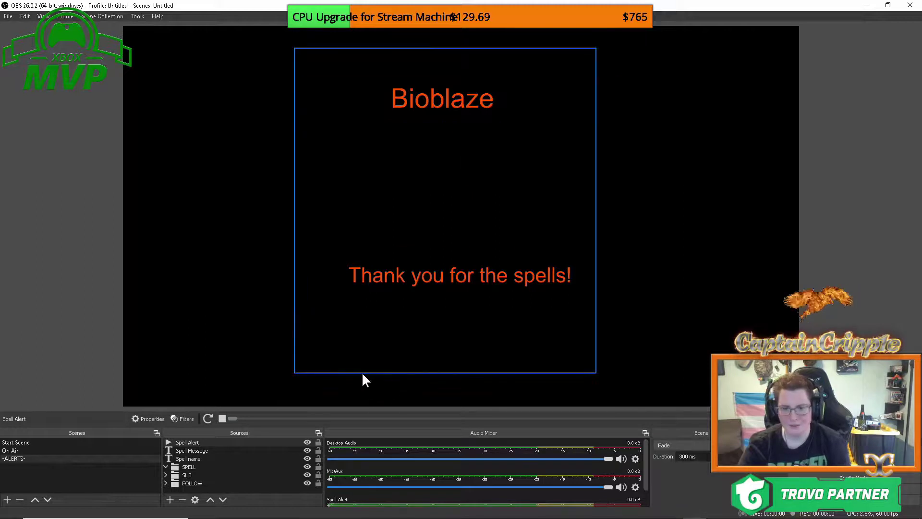
- Hide the Spell Alert, Spell Message and Spell name sources
left_click(363, 374)
left_click(215, 458)
left_click(286, 443)
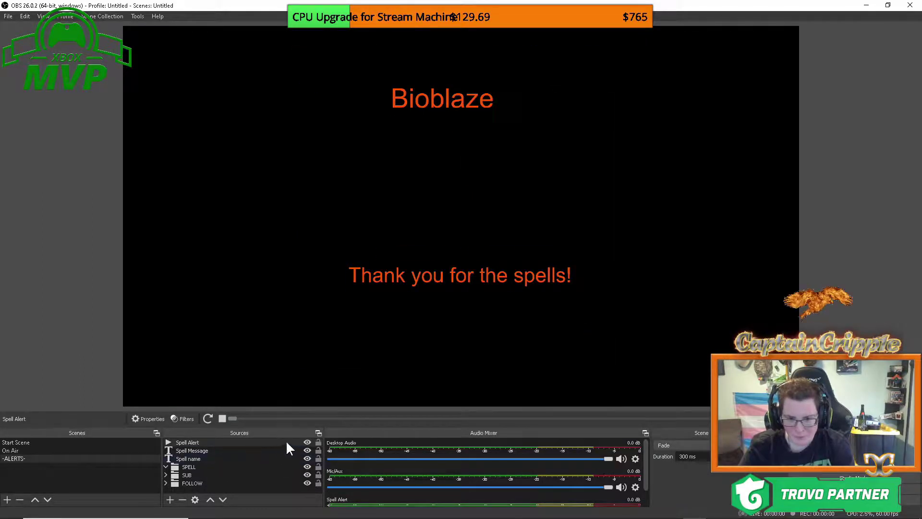
left_click(307, 443)
left_click(307, 450)
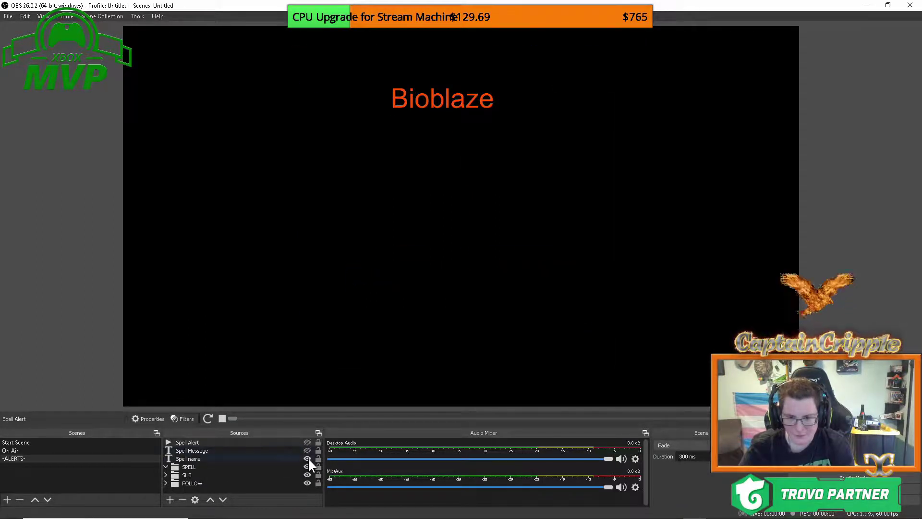
left_click(308, 458)
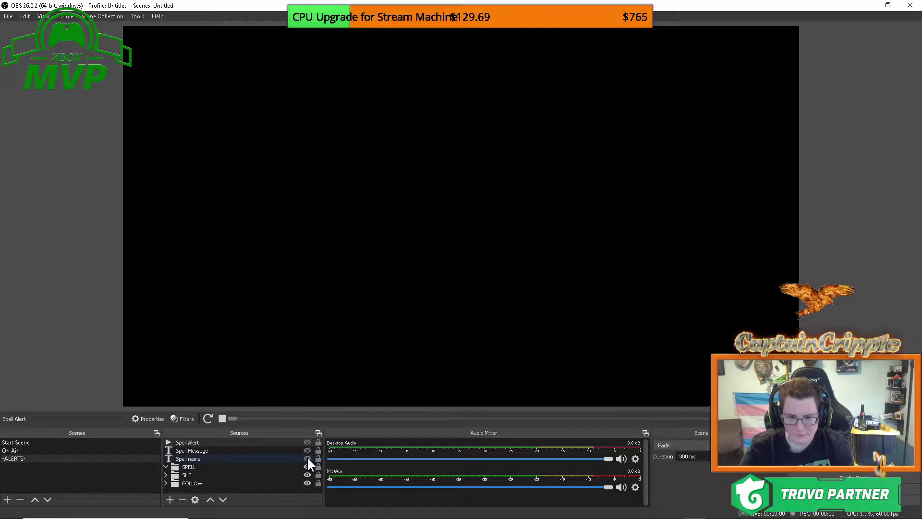
- Move the three spell sources into the SPELL group and collapse it
left_click(201, 443)
left_click(202, 457, "shift")
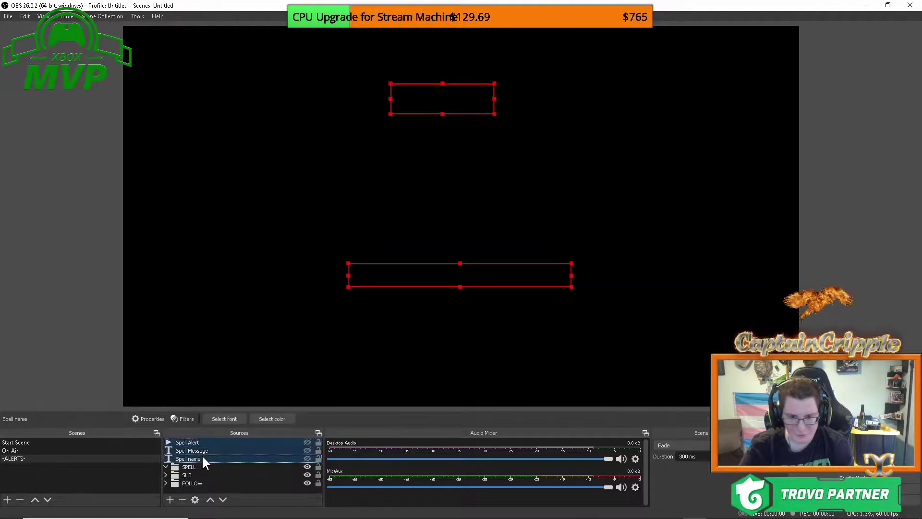
left_click_drag(195, 442, 188, 466)
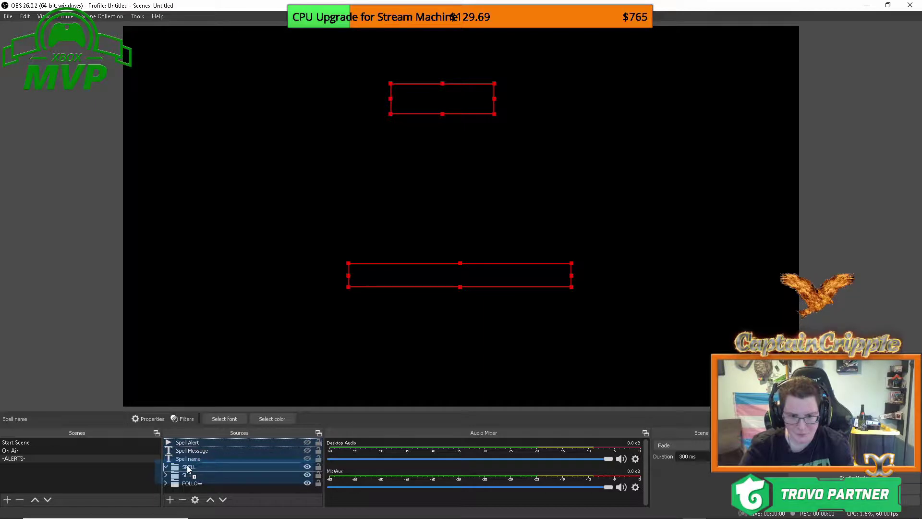
left_click(166, 442)
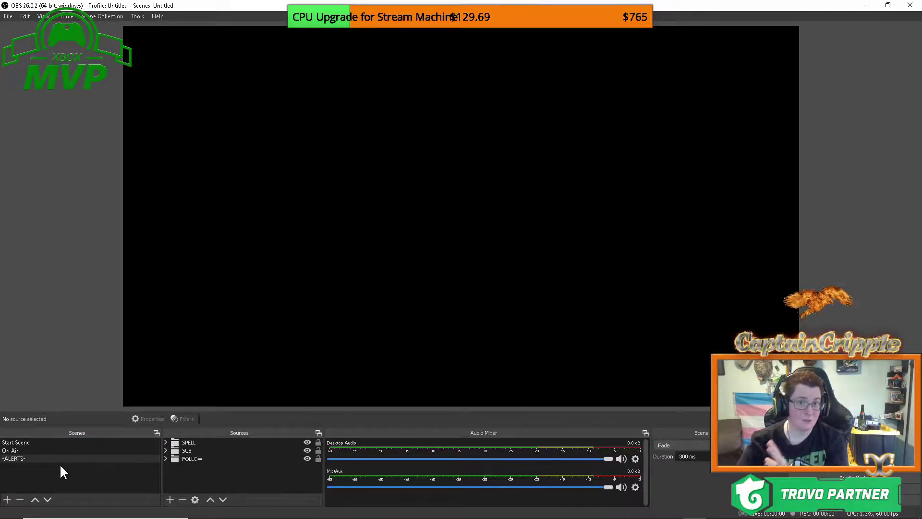
- Remove the old -ALERTS- source from the On Air scene
left_click(13, 451)
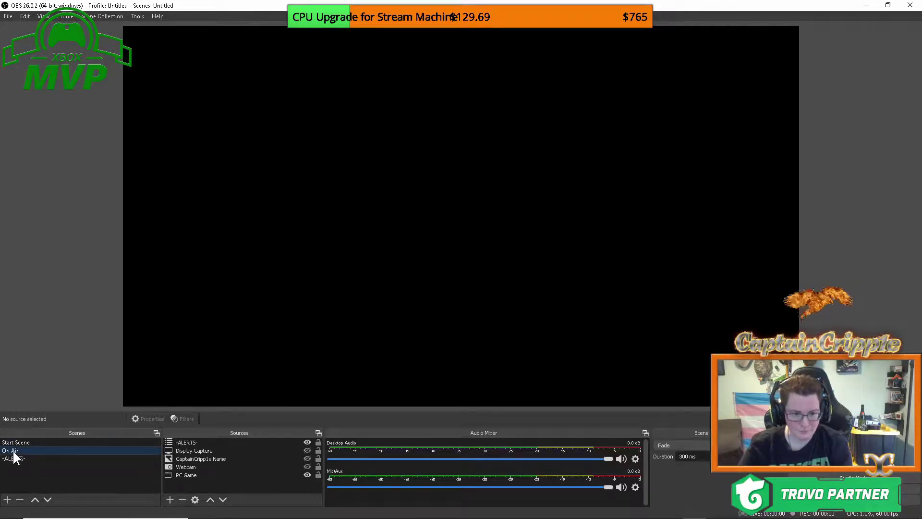
left_click(188, 442)
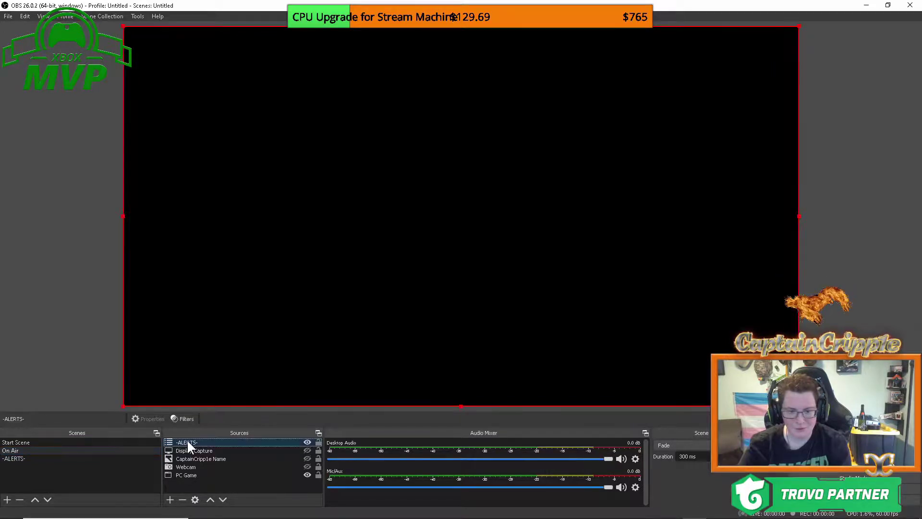
left_click(182, 500)
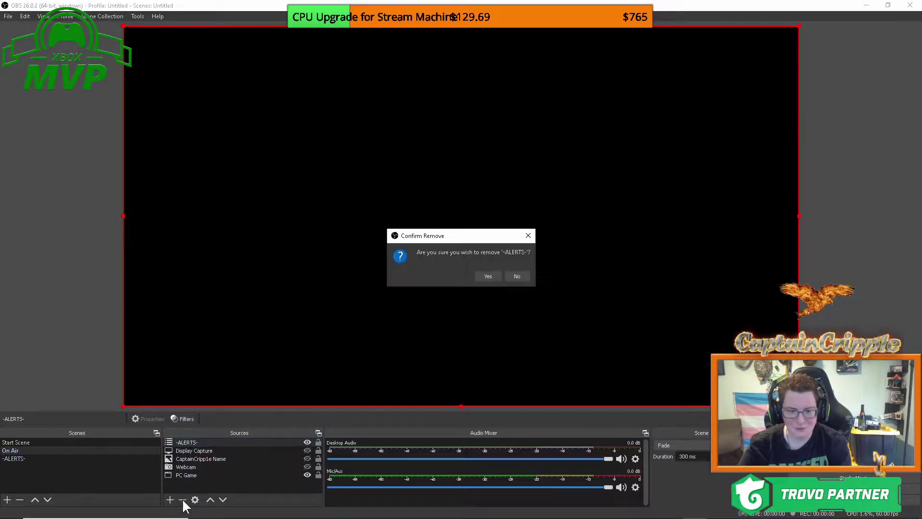
left_click(488, 276)
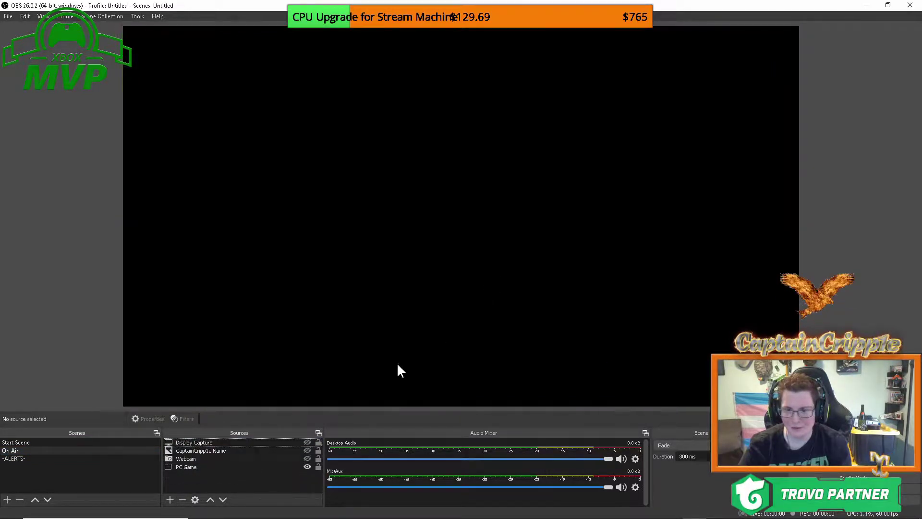
- Add the existing -ALERTS- scene to On Air as a scene source
left_click(169, 499)
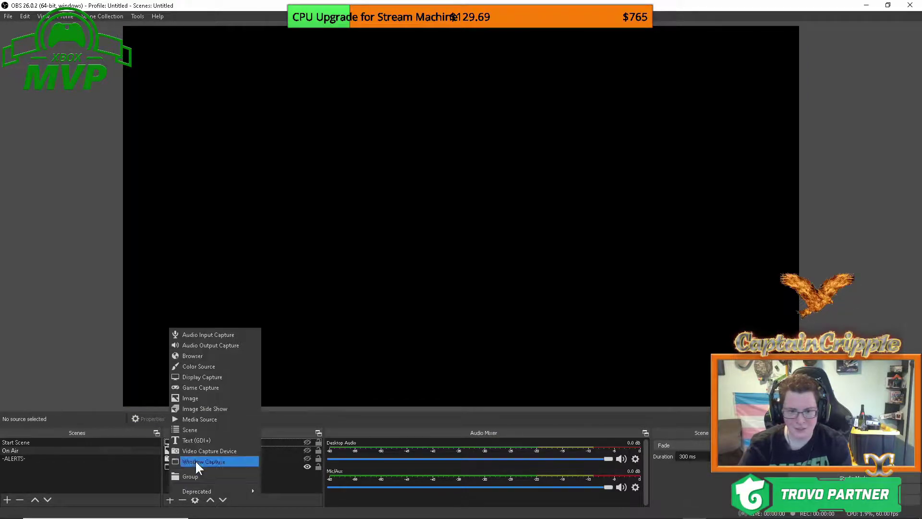
left_click(194, 430)
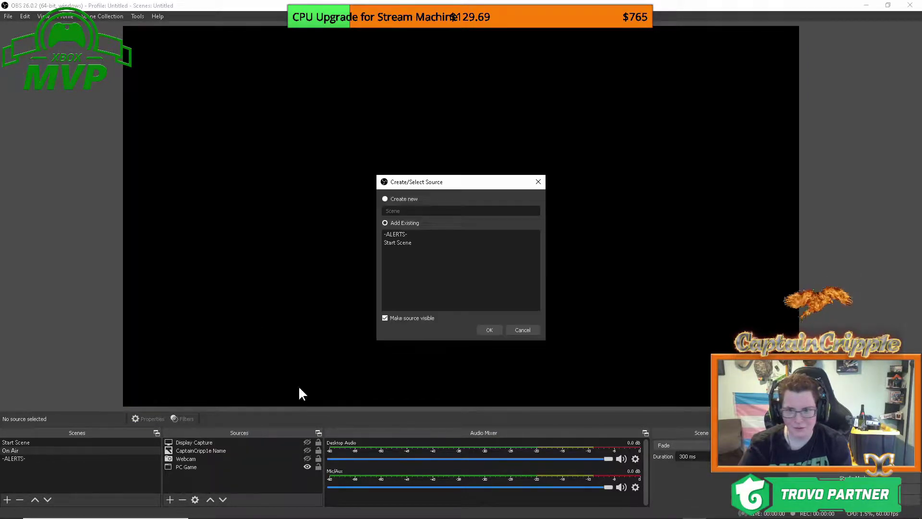
left_click(398, 234)
left_click(489, 330)
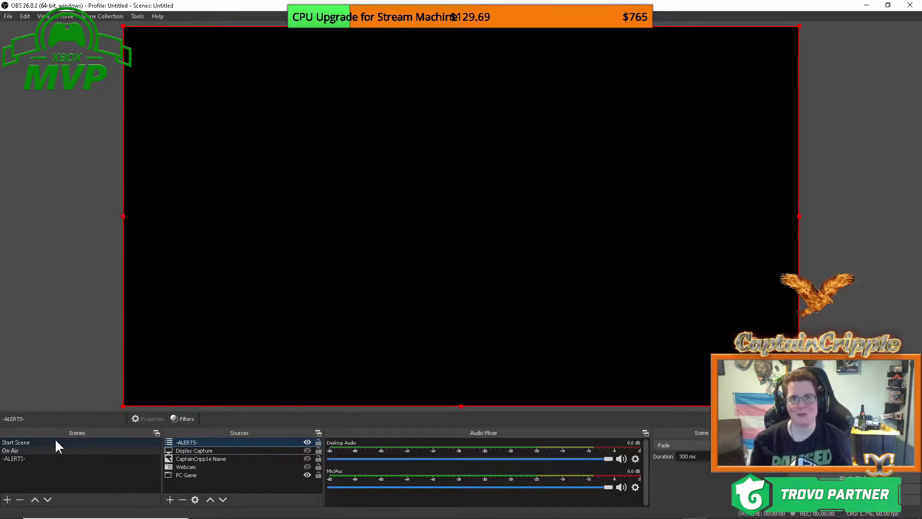
left_click(15, 458)
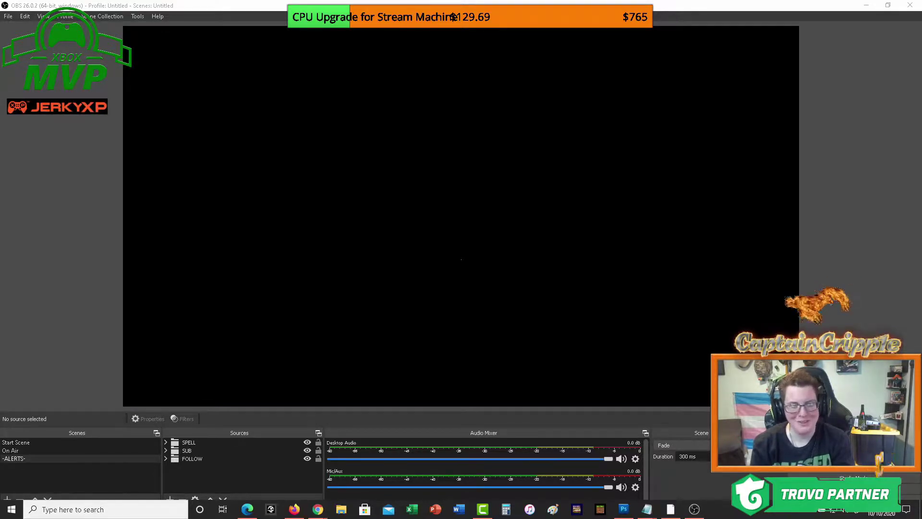
left_click(56, 442)
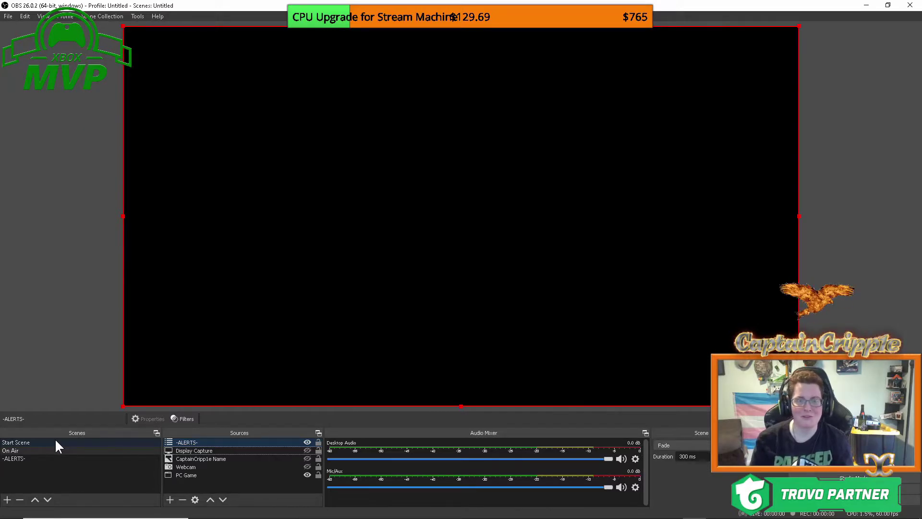